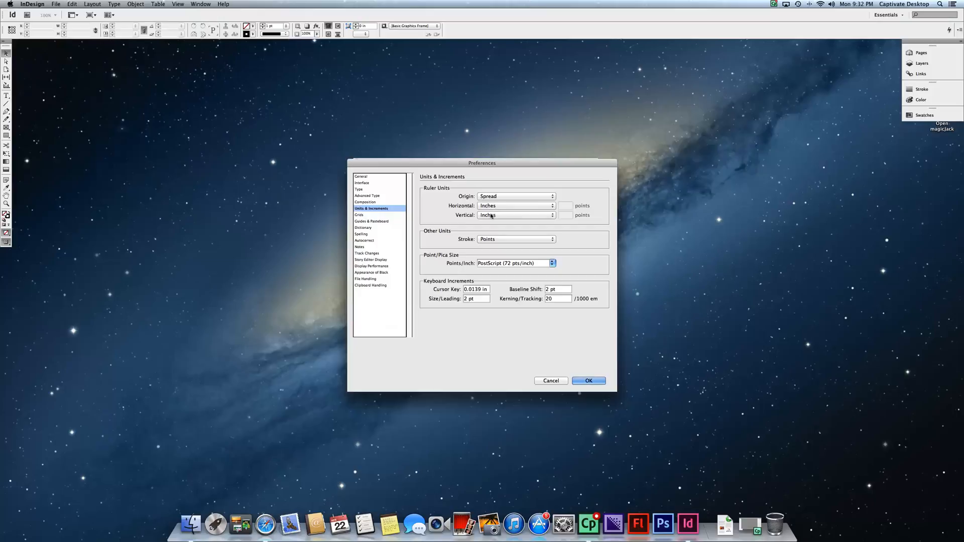
- Accept the inch ruler units and create a 5-page Letter document with facing pages, 2 columns and a 0.1875 in gutter
left_click(585, 378)
left_click(505, 220)
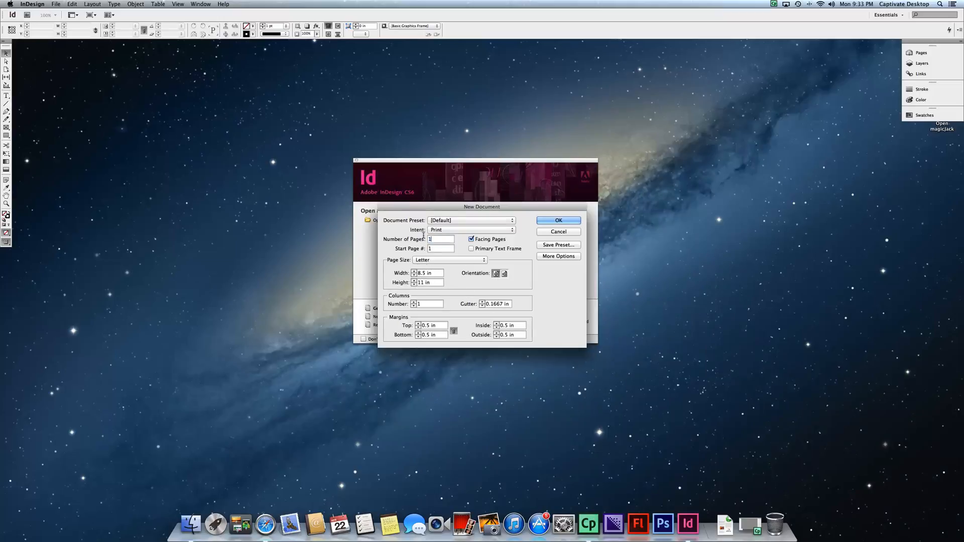
type("5")
left_click(413, 302)
left_click(482, 306)
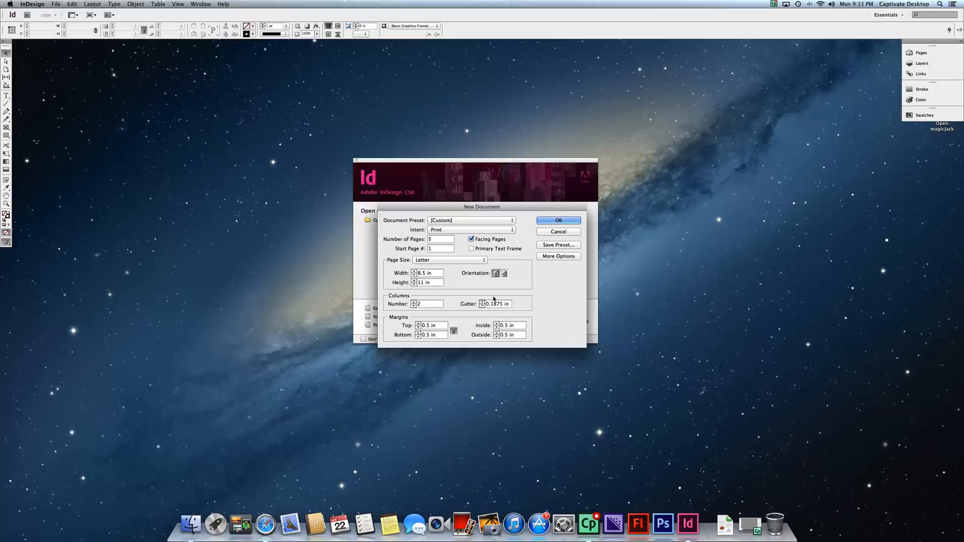
left_click(550, 220)
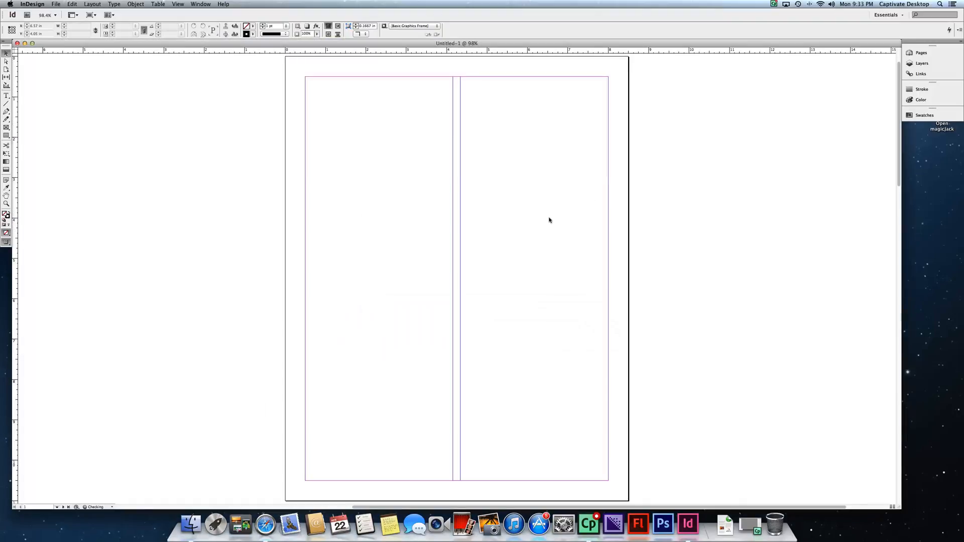
- Add a text frame reading "Cover" on the first page, scale the text up to title size and centre the frame horizontally
left_click(6, 96)
left_click_drag(391, 214, 521, 266)
type("Cover")
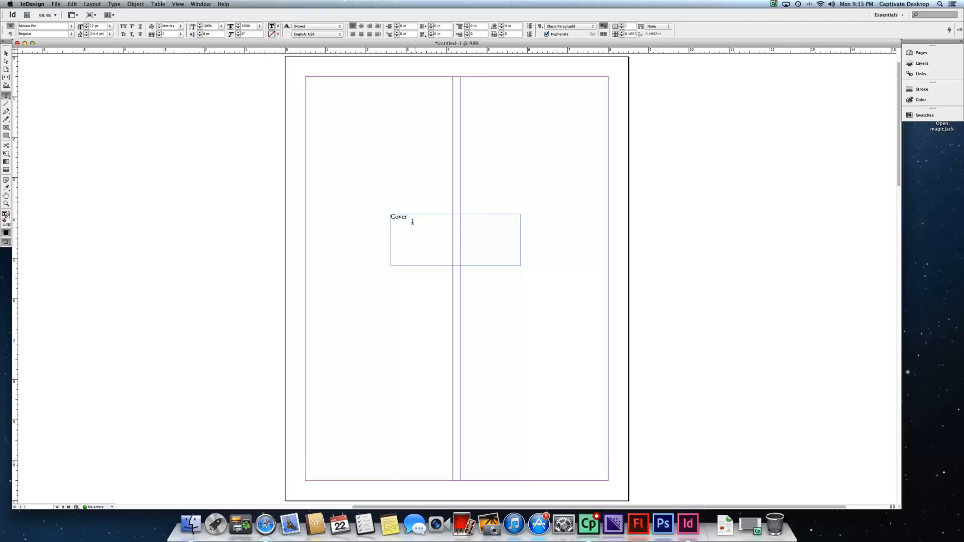
key("Escape")
mouse_move(516, 261)
left_mouse_down()
mouse_move(411, 224)
mouse_move(513, 276)
left_mouse_up()
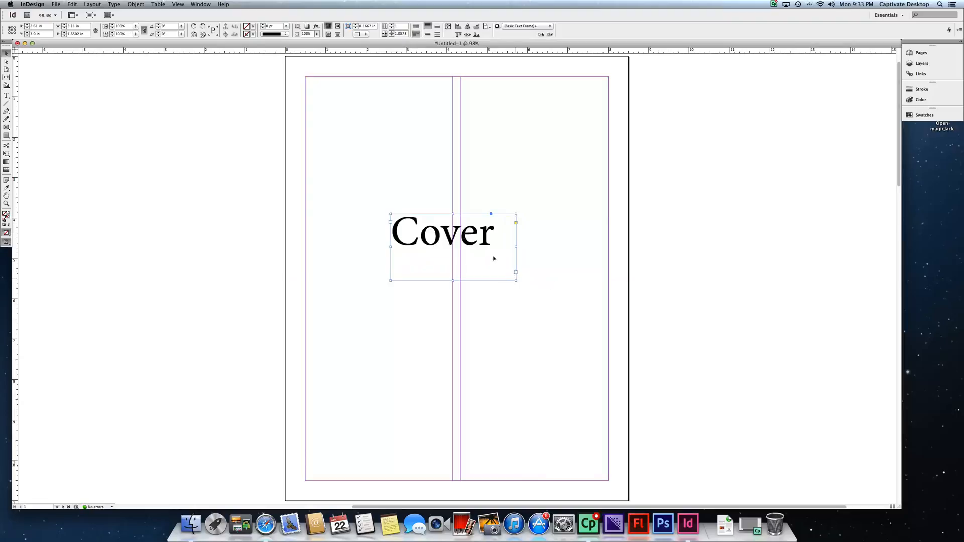
left_click_drag(435, 233, 445, 233)
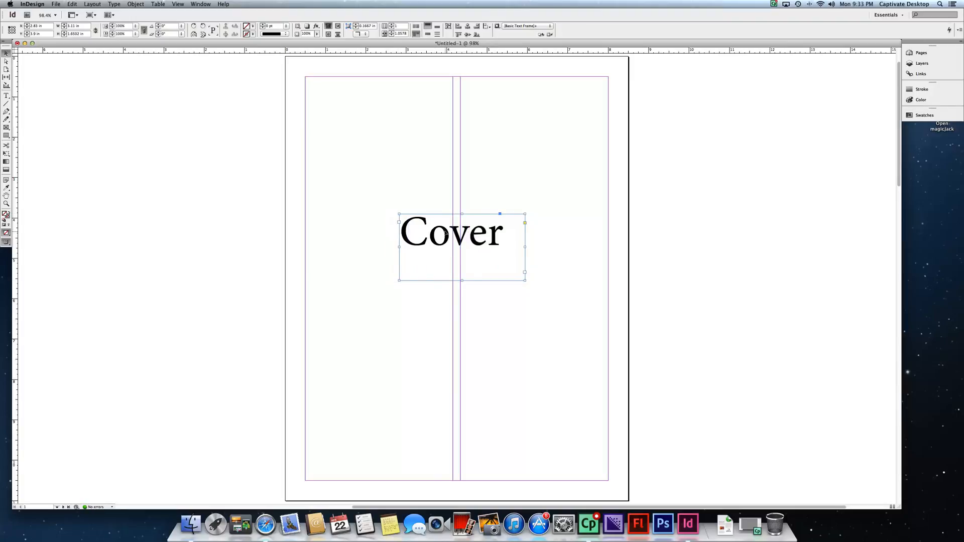
- Paste a copy of the Cover text frame and place it in the middle of page 2
scroll(424, 342, "down", 15)
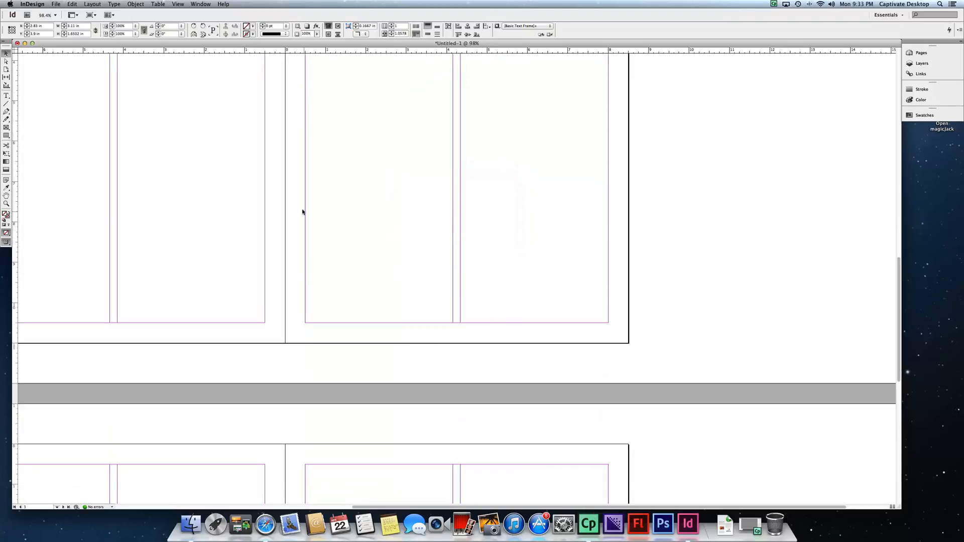
scroll(301, 211, "up", 2)
scroll(301, 211, "right", 3)
scroll(297, 212, "left", 20)
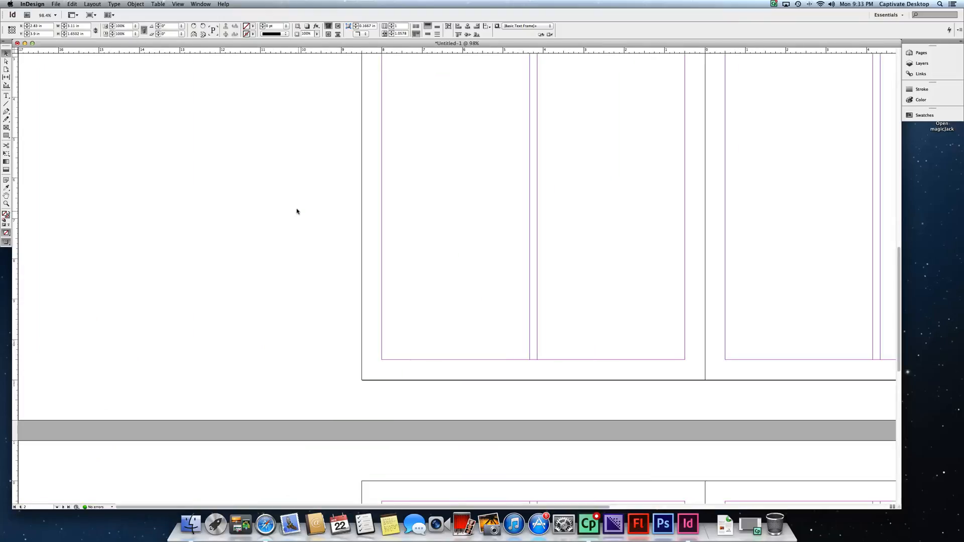
scroll(297, 212, "right", 3)
scroll(297, 211, "right", 3)
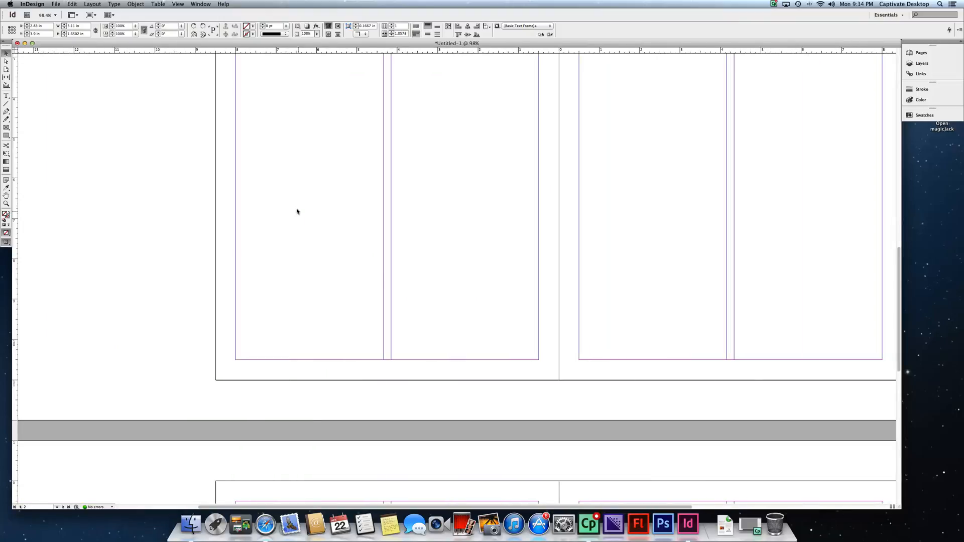
scroll(296, 211, "up", 8)
key("super+v")
left_click_drag(455, 56, 326, 314)
- Replace the text of the copied frame on page 2 with "ToC"
double_click(409, 316)
left_click_drag(431, 310, 322, 313)
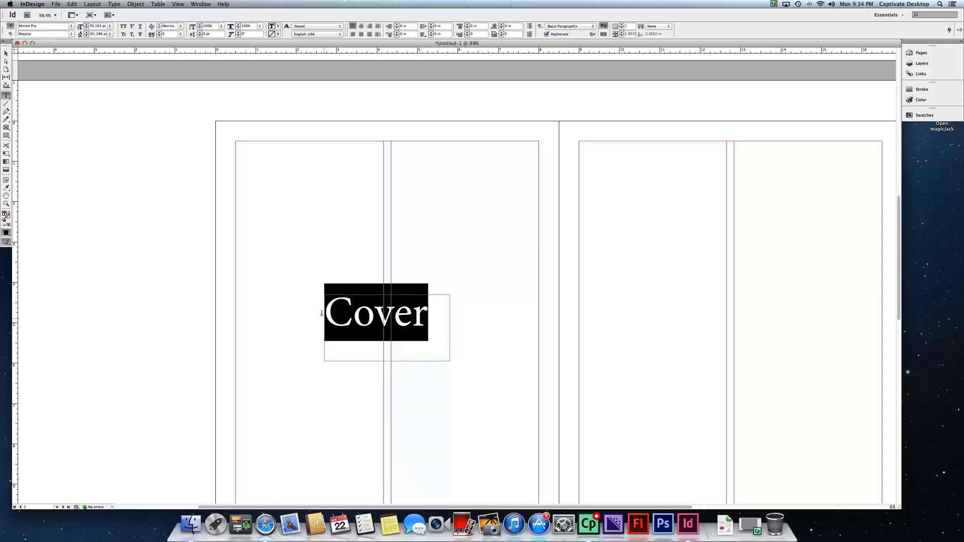
type("Toc")
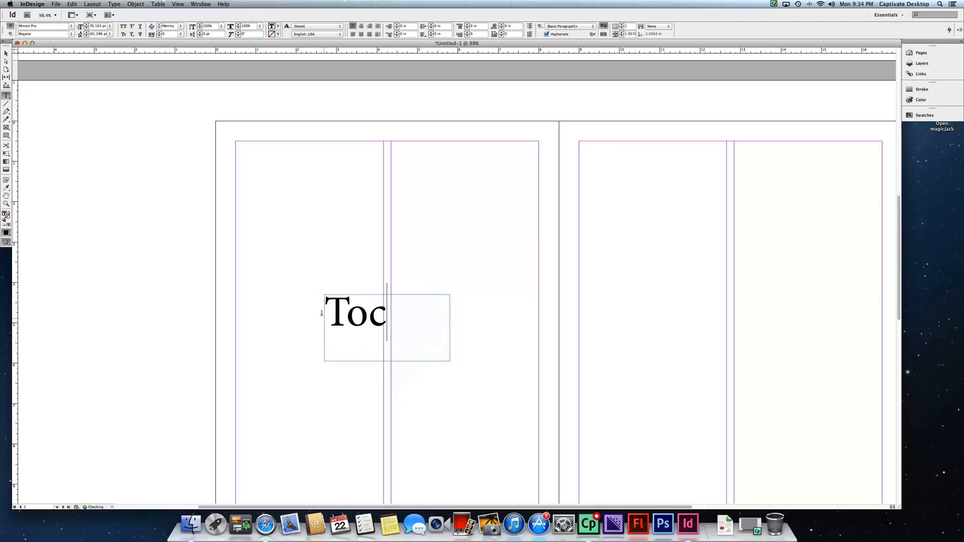
key("BackSpace")
type("C")
key("Escape")
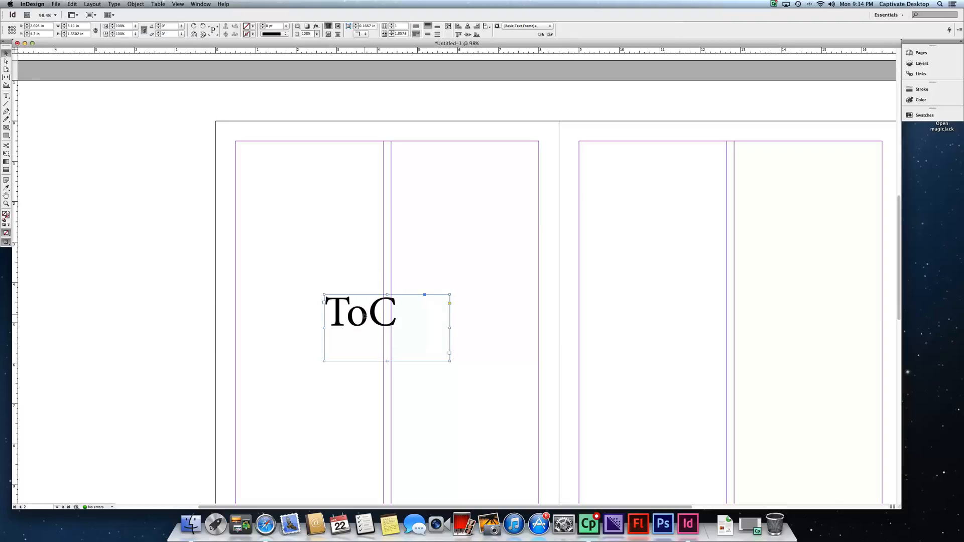
- Duplicate the ToC frame onto page 3, retitled "Typo Ad", with the frame enlarged to fit and nudged toward the page centre
left_click_drag(374, 318, 642, 313)
double_click(751, 320)
type("T")
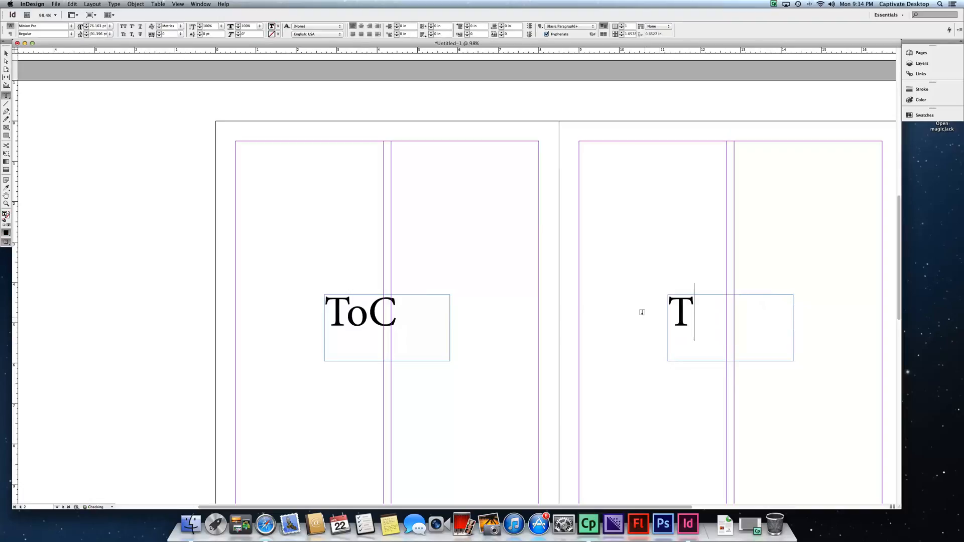
type("ypo")
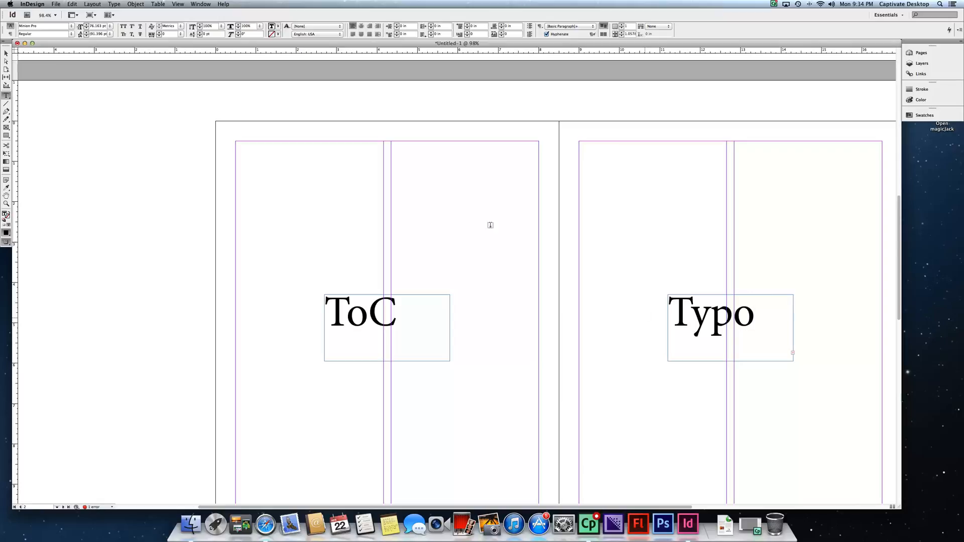
key("Escape")
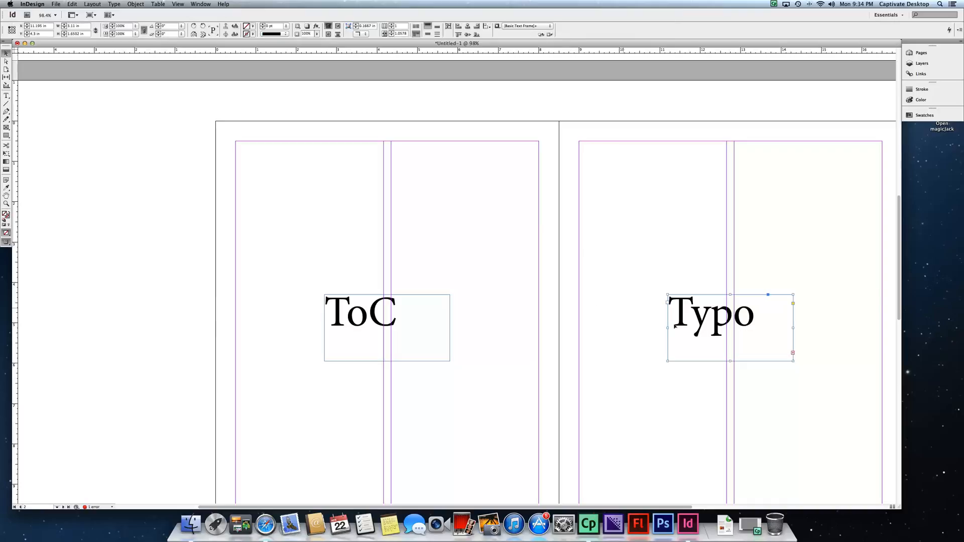
left_click_drag(792, 360, 824, 400)
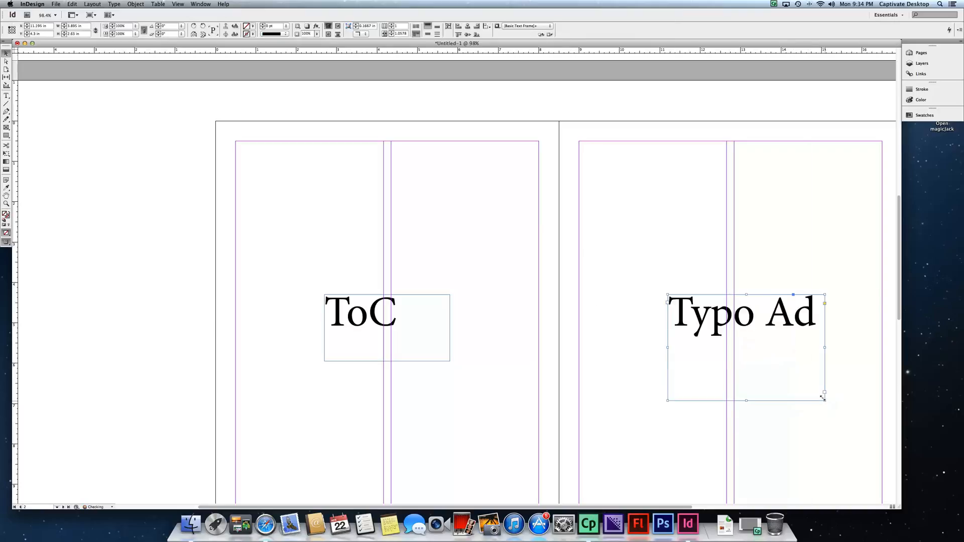
left_click_drag(722, 322, 707, 321)
- Paste a copy of the Cover frame across the page 4–5 spread and replace its text with "Two Page Spread"
scroll(576, 291, "down", 10)
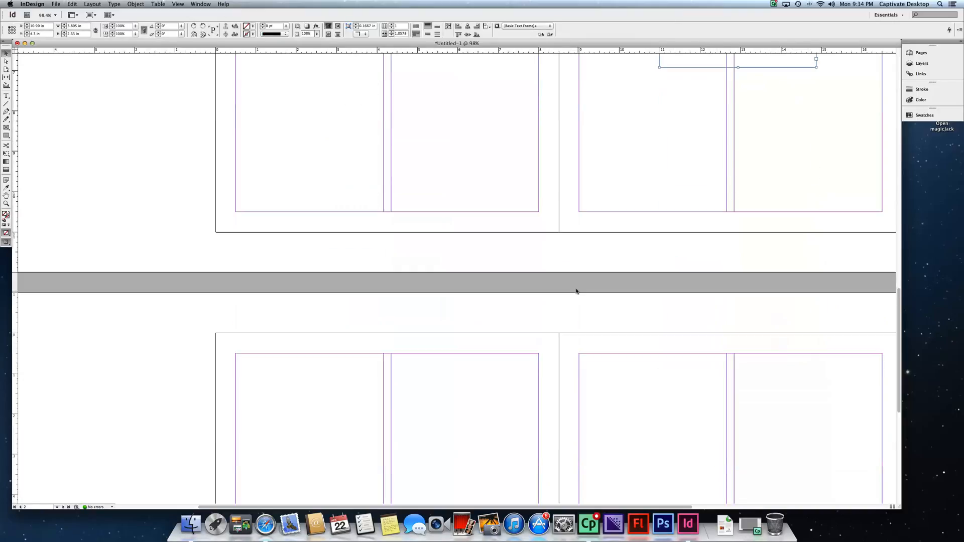
scroll(577, 291, "down", 8)
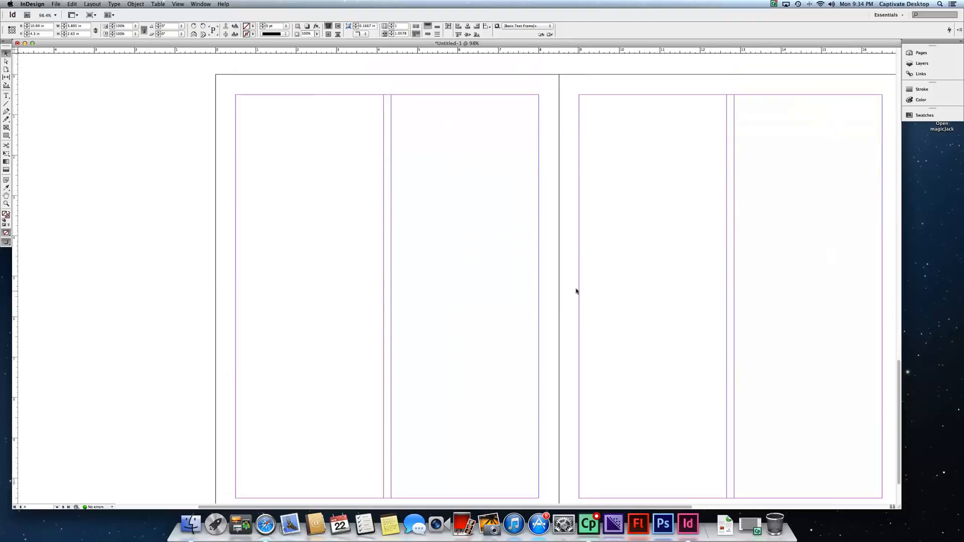
scroll(619, 275, "right", 3)
scroll(551, 278, "up", 1)
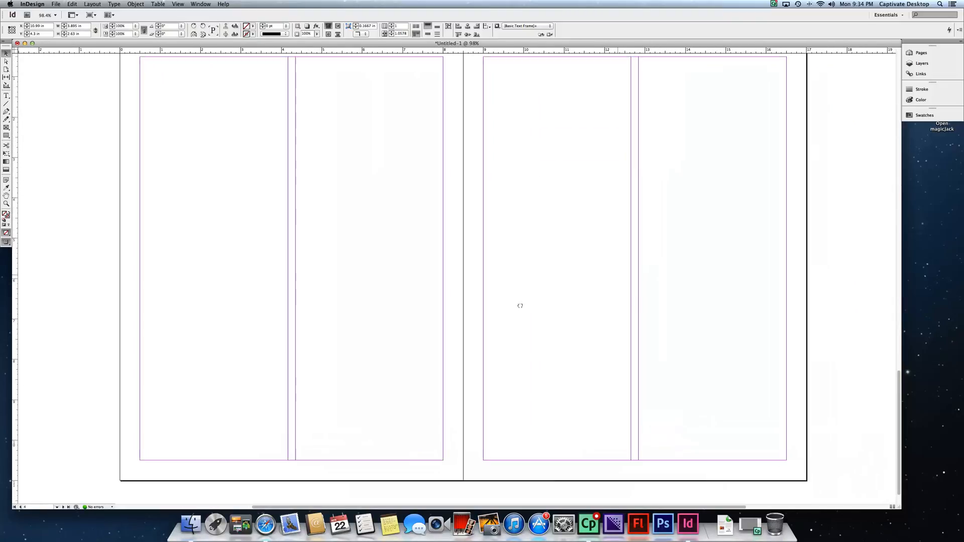
key("super+v")
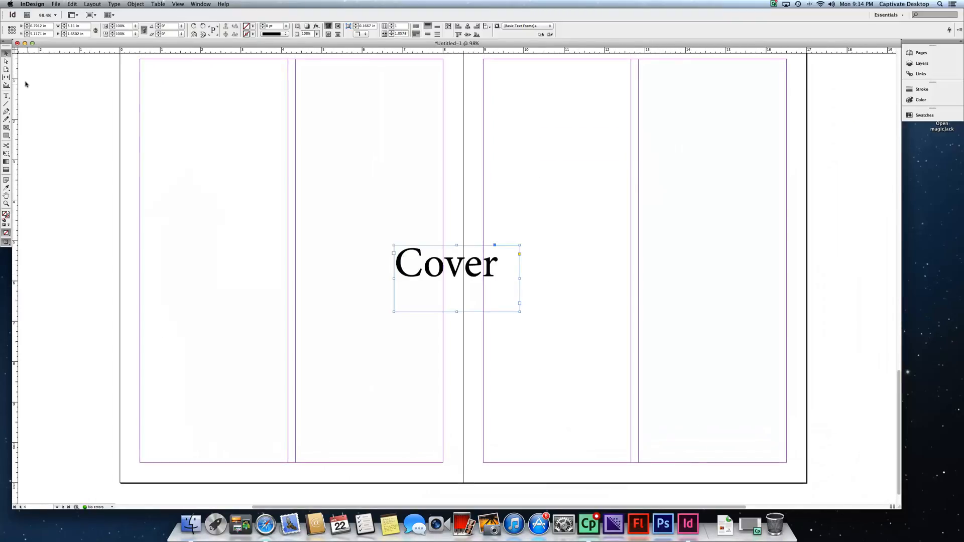
left_click(6, 95)
left_click_drag(505, 254, 351, 250)
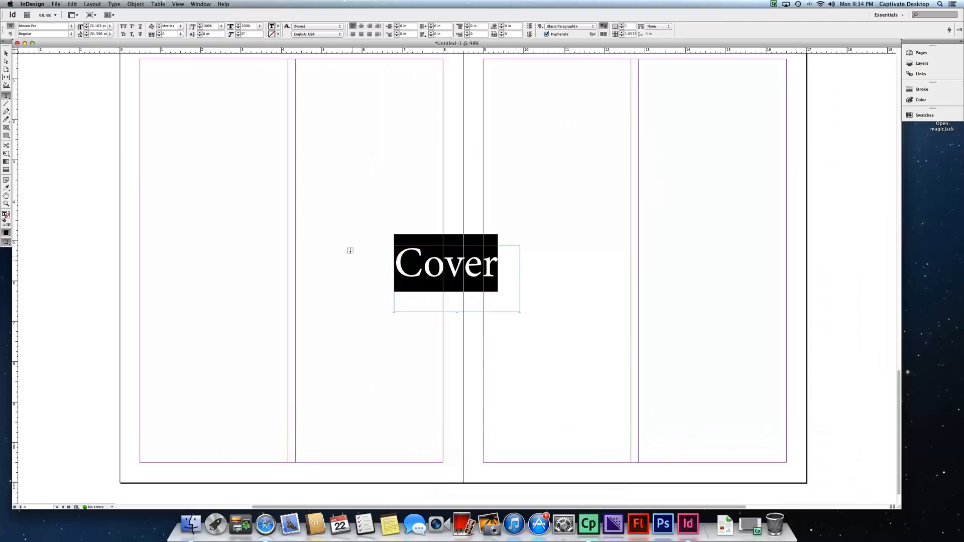
type("To")
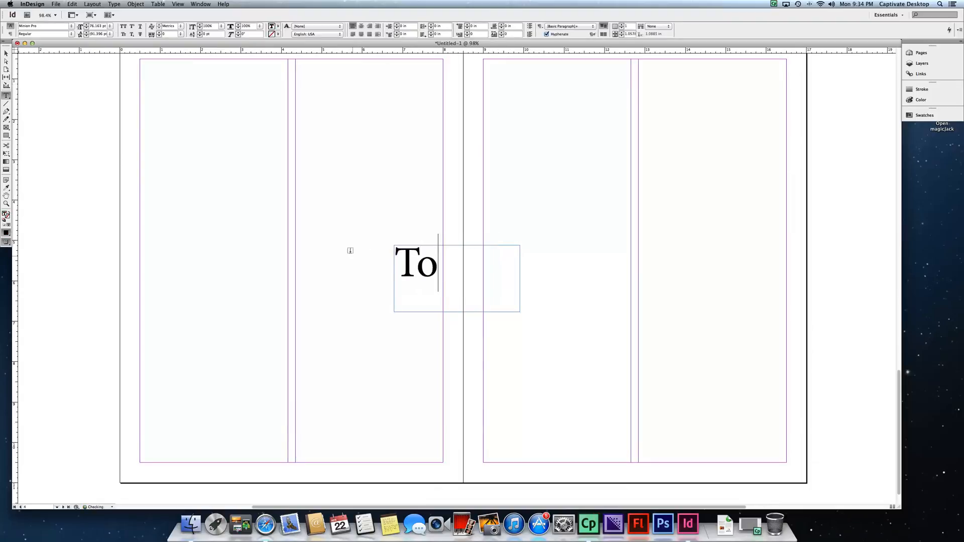
key("BackSpace")
type("wo Pa")
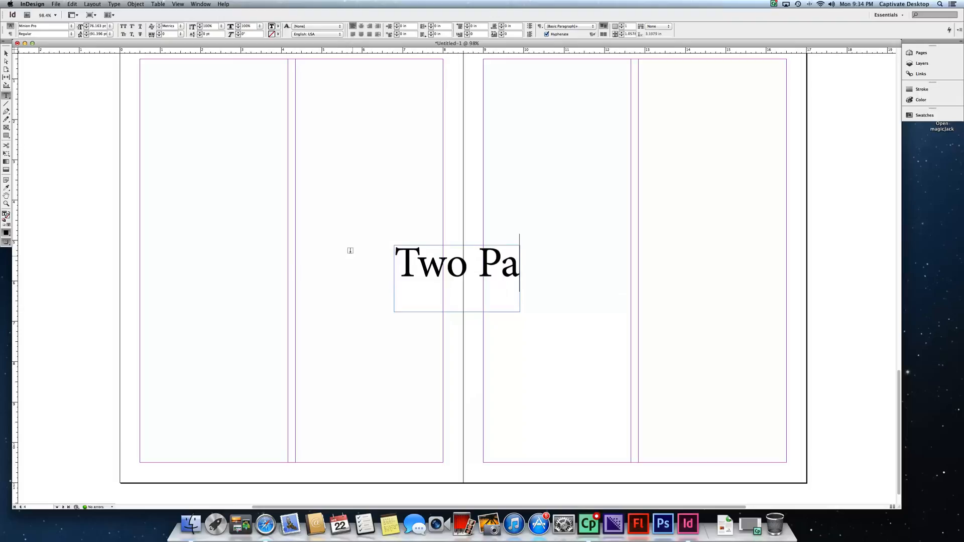
type("ge")
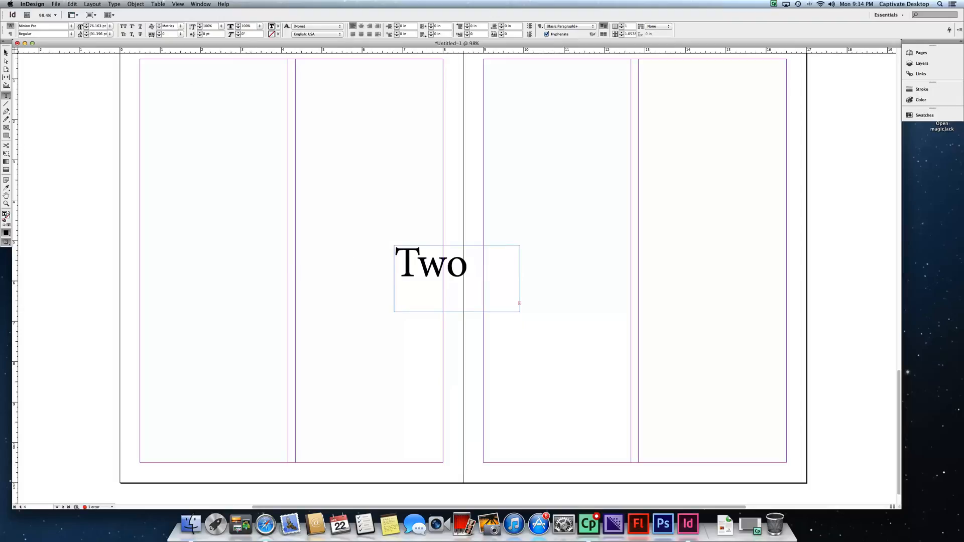
- Enlarge the Two Page Spread frame to fit its text, move it slightly up across the spine and deselect it
left_click(6, 52)
left_click_drag(519, 311, 623, 349)
left_click_drag(497, 269, 481, 243)
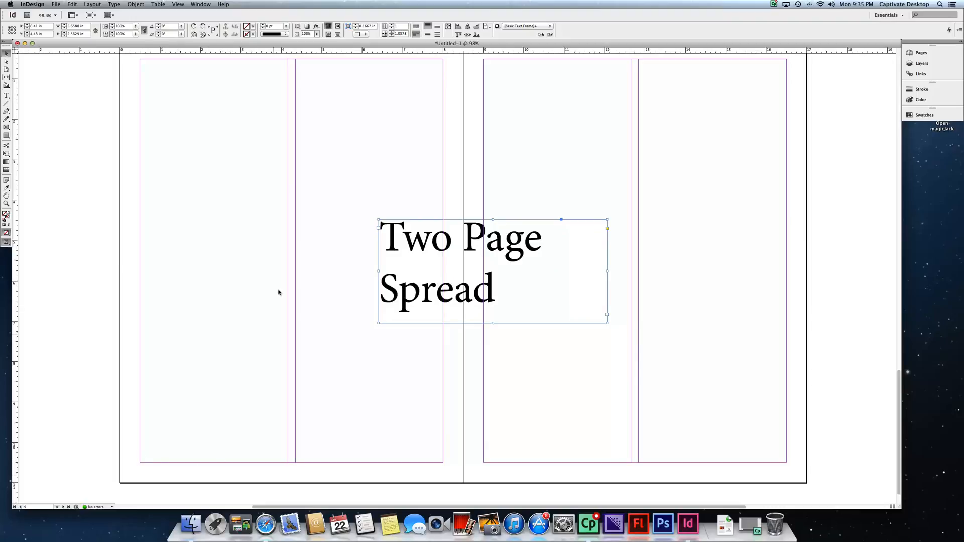
left_click(169, 460)
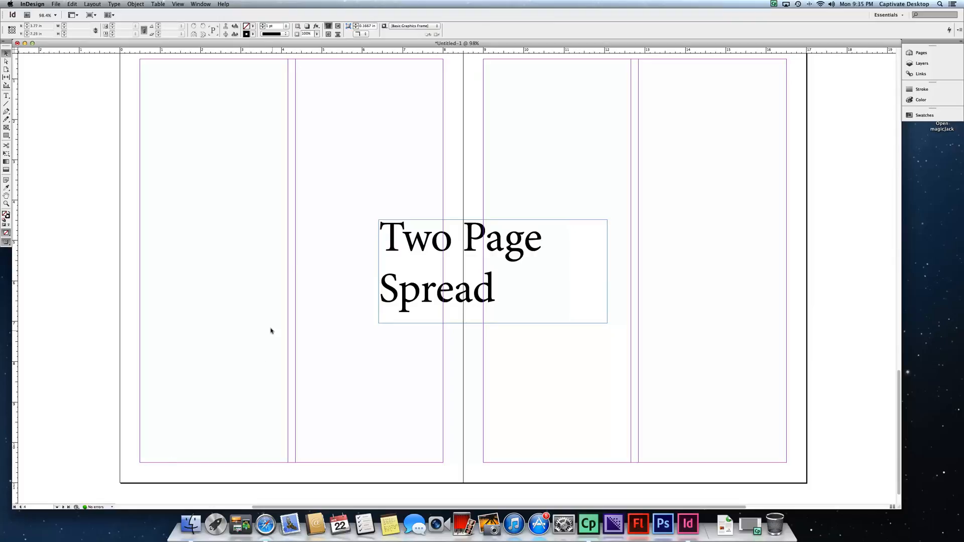
- Show the document's pages and open the A-Master spread for editing
scroll(272, 331, "up", 5)
scroll(271, 331, "up", 15)
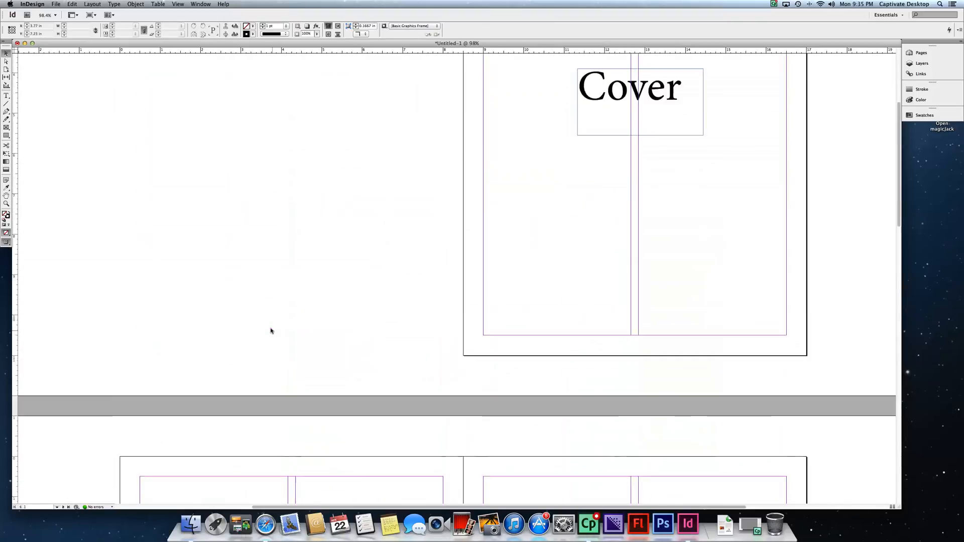
left_click(920, 53)
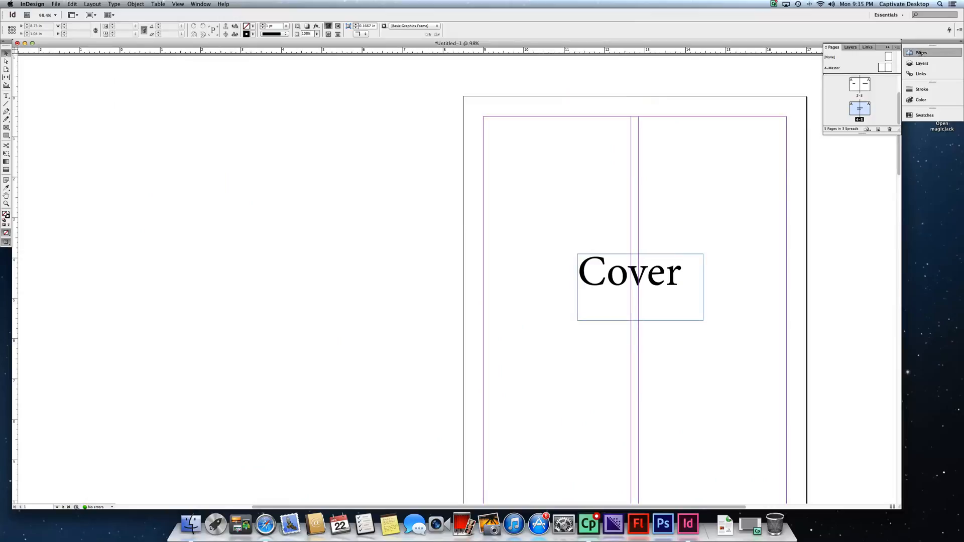
double_click(881, 67)
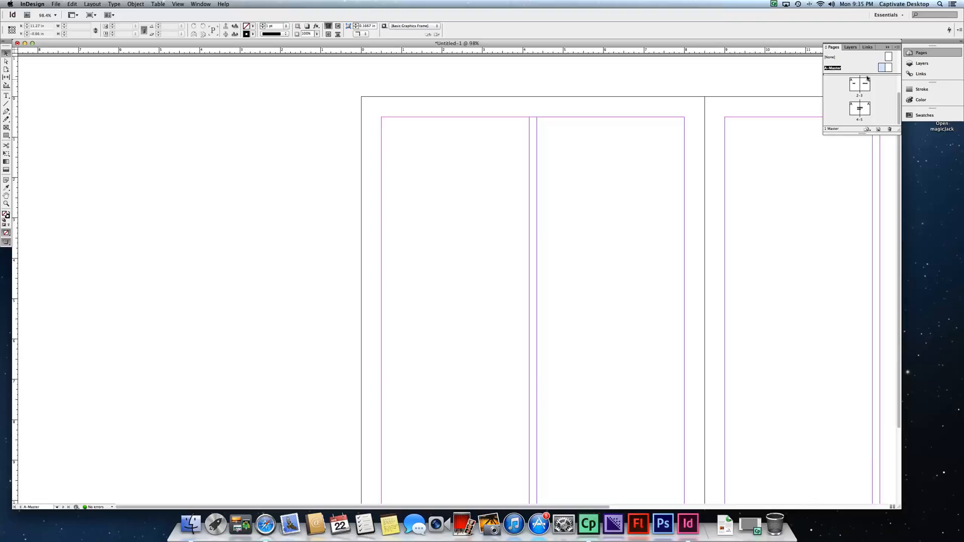
- Create a text frame below the first column of the left master page and insert a Current Page Number marker in it
left_click_drag(491, 317, 336, 252)
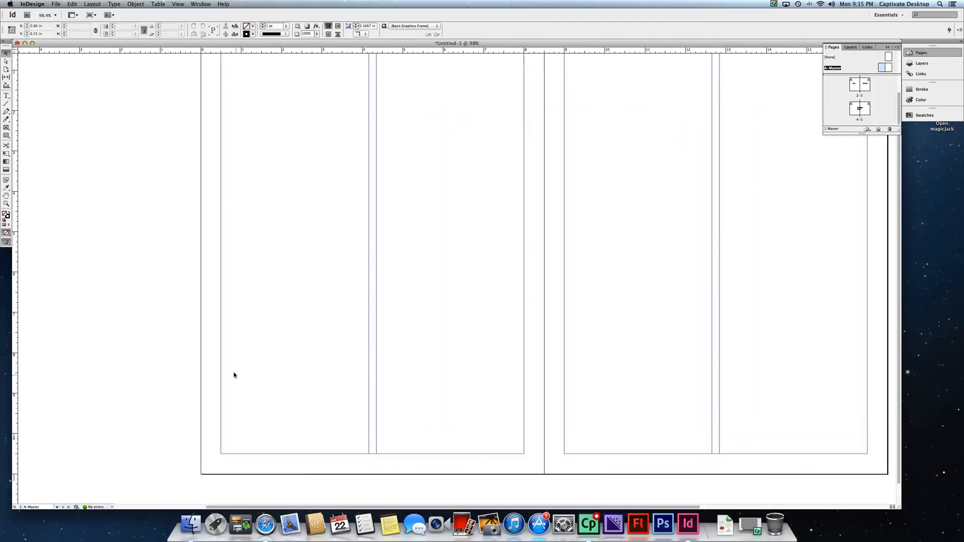
key("t")
mouse_move(219, 452)
left_mouse_down()
mouse_move(277, 474)
mouse_move(368, 474)
left_mouse_up()
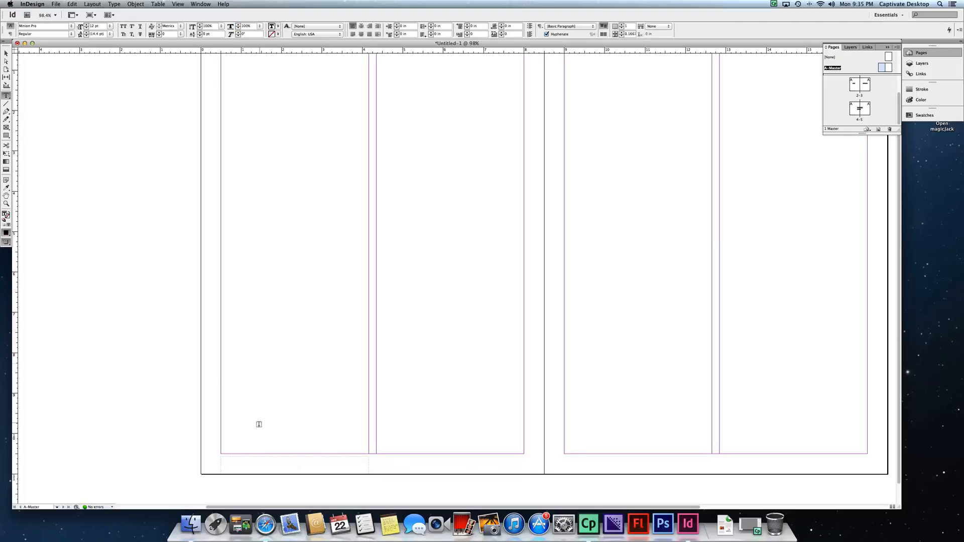
right_click(220, 459)
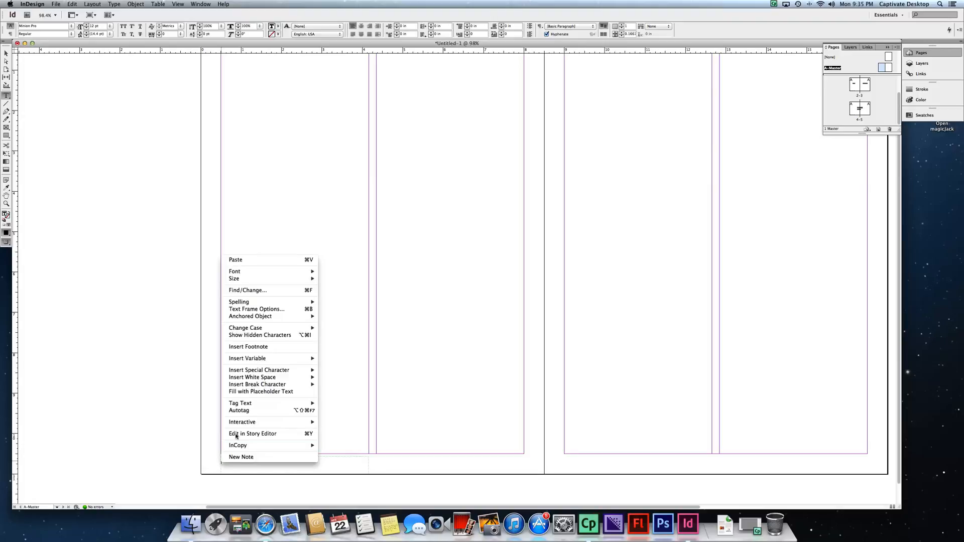
mouse_move(259, 371)
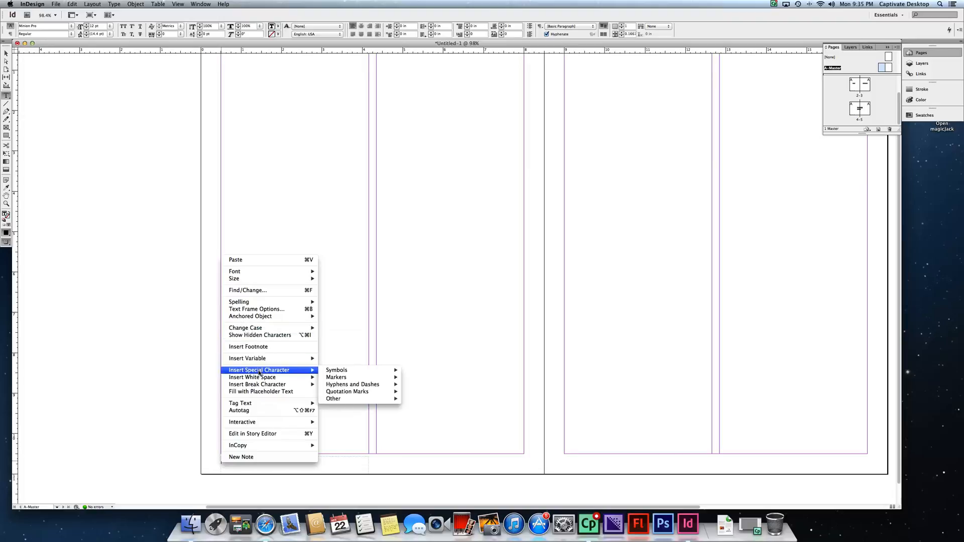
mouse_move(346, 378)
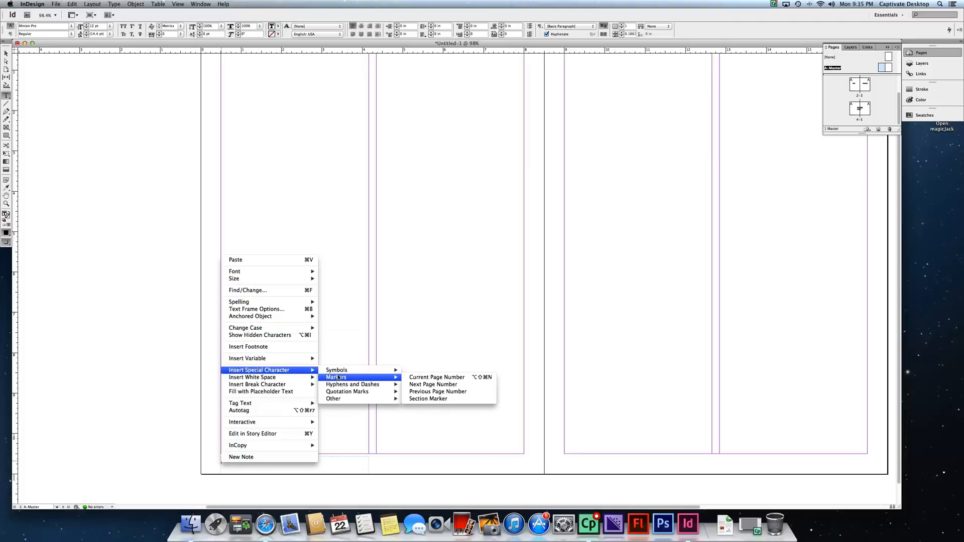
left_click(422, 378)
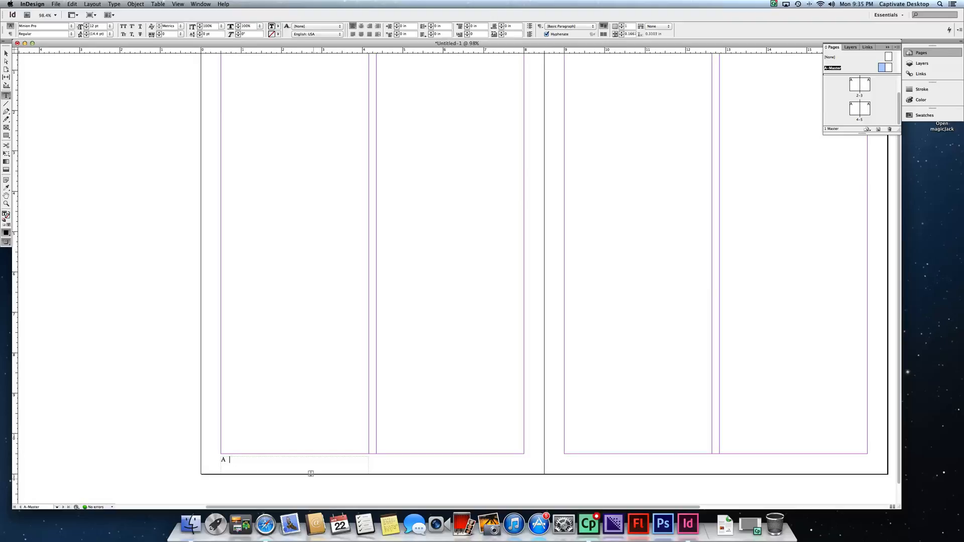
type("Name Magazine www.magname.")
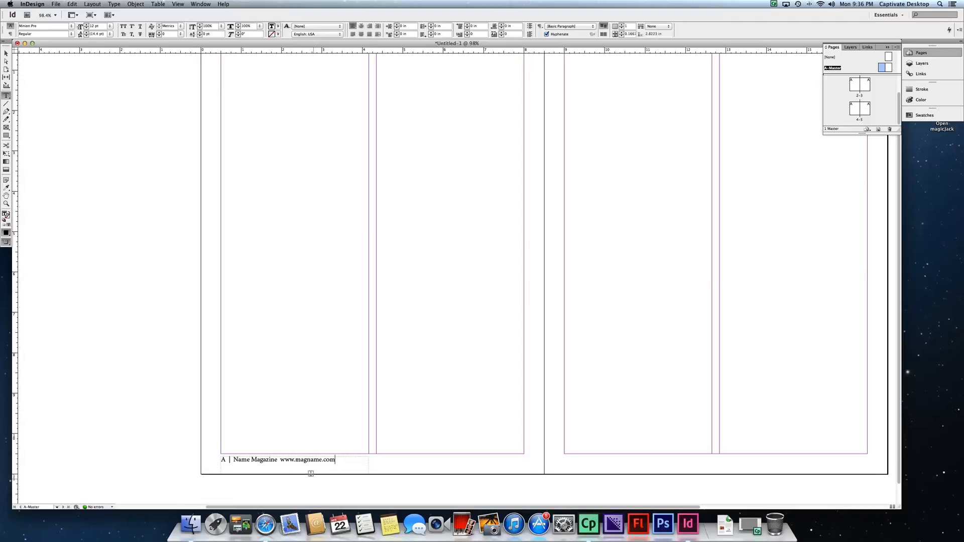
type("com Jun")
type("e 2013")
- Reduce the font size of all the footer text on the left master page to 7 pt
left_click_drag(234, 467, 189, 452)
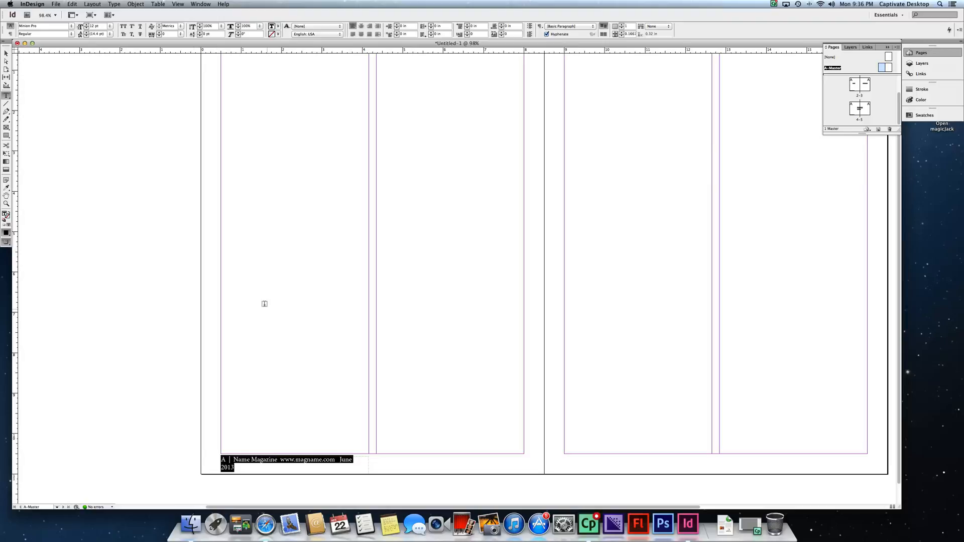
left_click(95, 26)
left_click(86, 27)
left_click(85, 28)
left_click(85, 27)
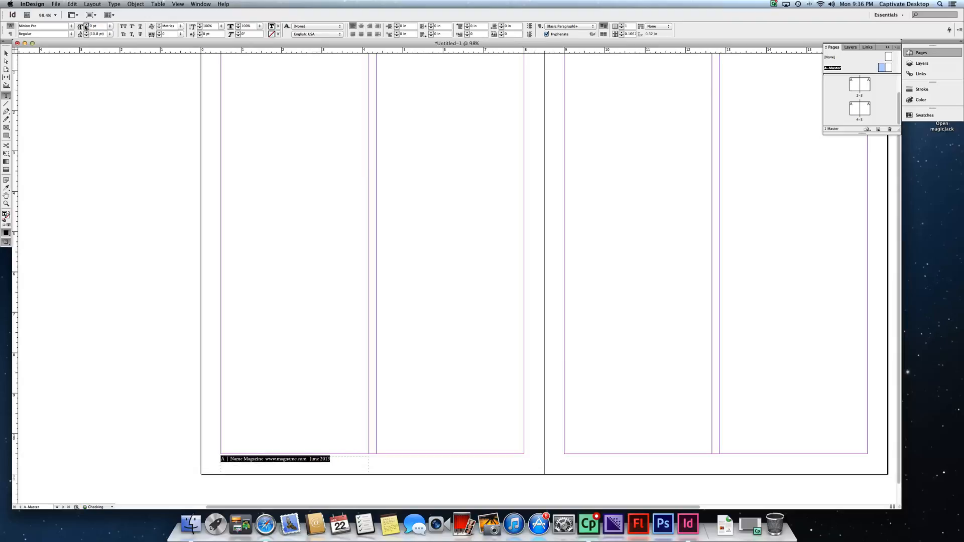
left_click(85, 27)
left_click(85, 27)
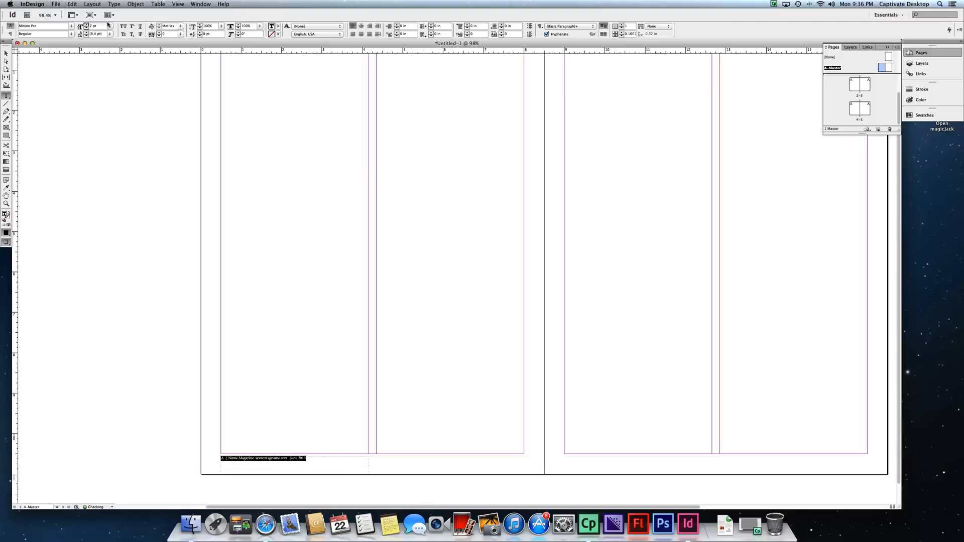
left_click(109, 25)
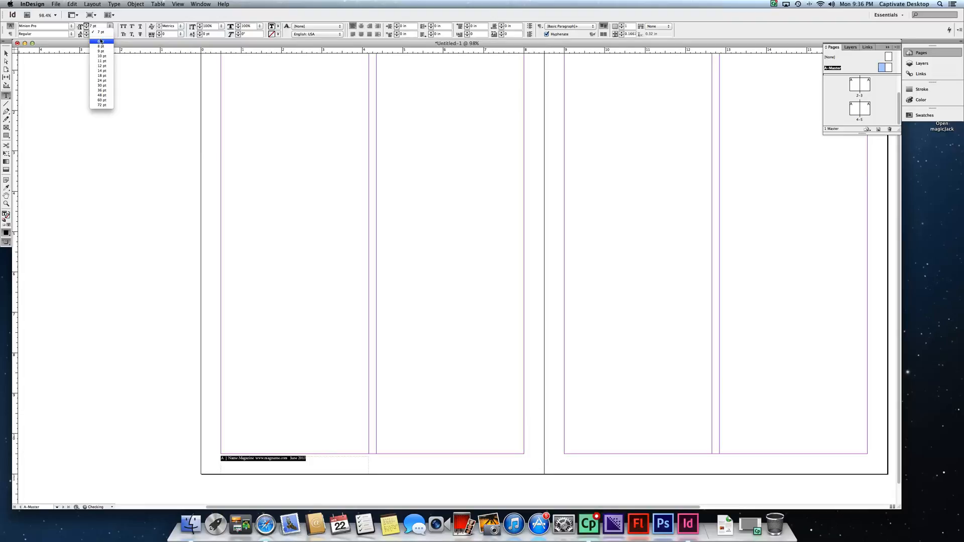
left_click(101, 33)
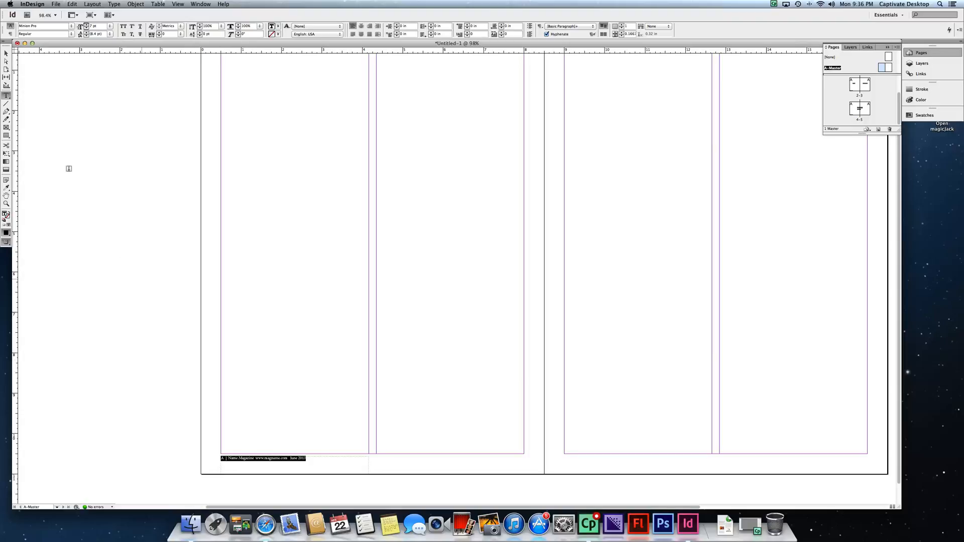
- Lower the top edge of the footer frame so it is about 0.31 in high and sits farther below the margin
left_click(6, 54)
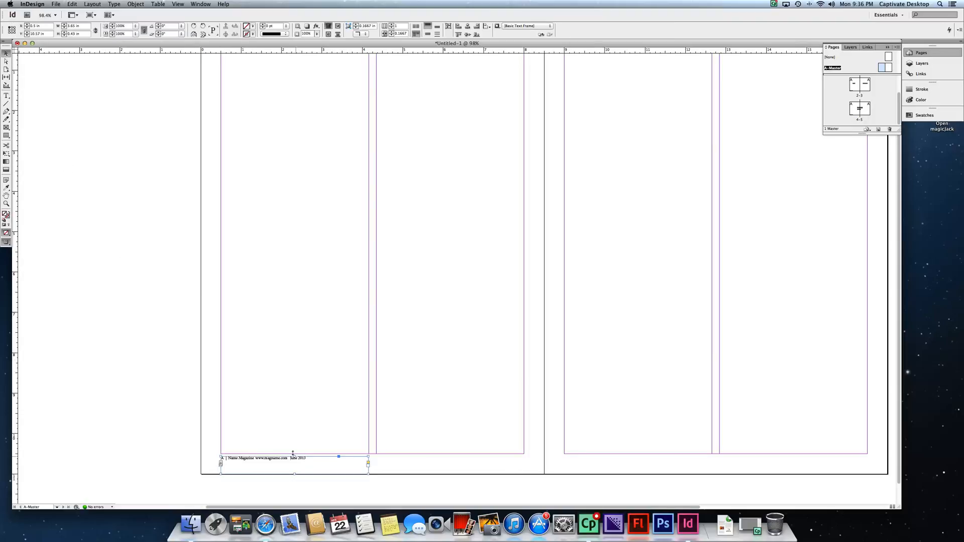
left_click_drag(292, 454, 291, 457)
left_click(144, 441)
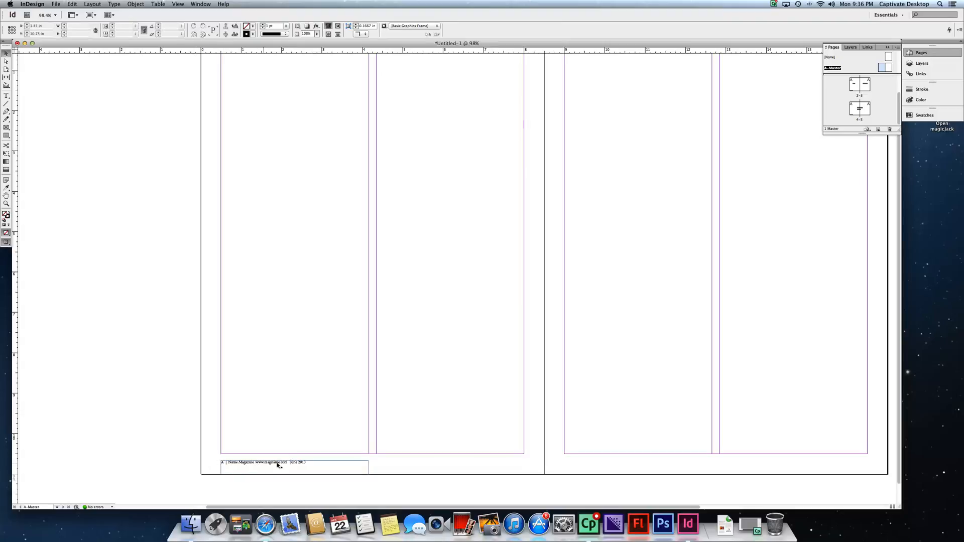
left_click(300, 464)
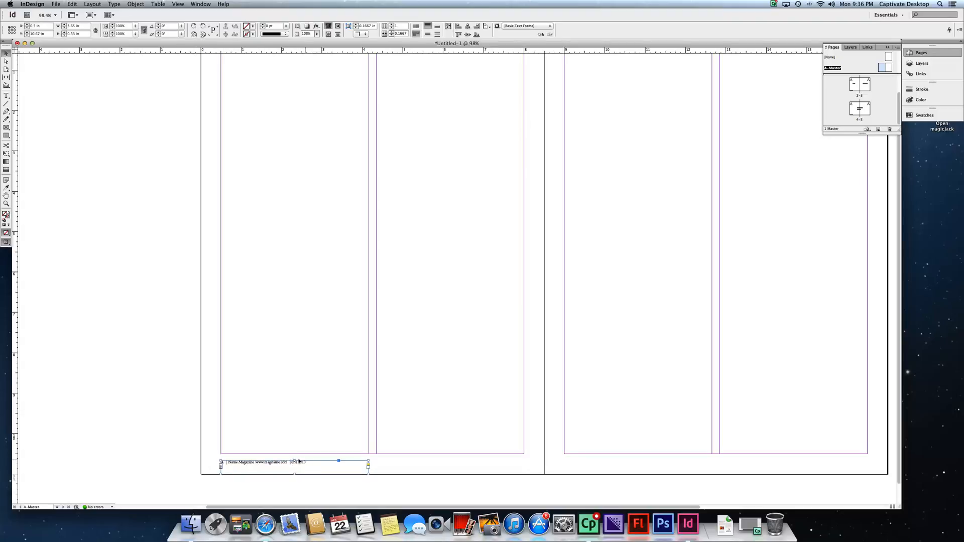
left_click_drag(291, 457, 293, 461)
left_click(131, 417)
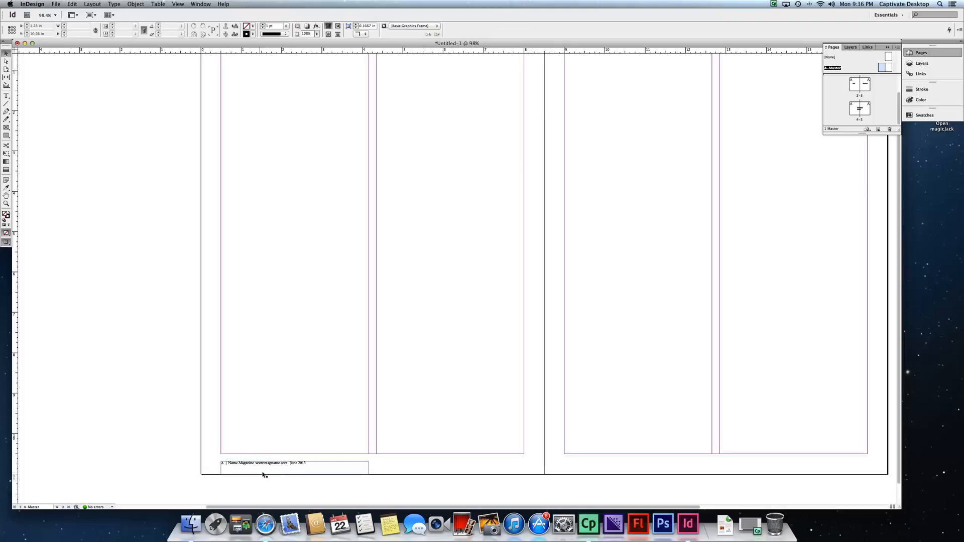
- Duplicate the footer frame horizontally across to the right master page, placing the copy below its outer column
left_click(269, 466)
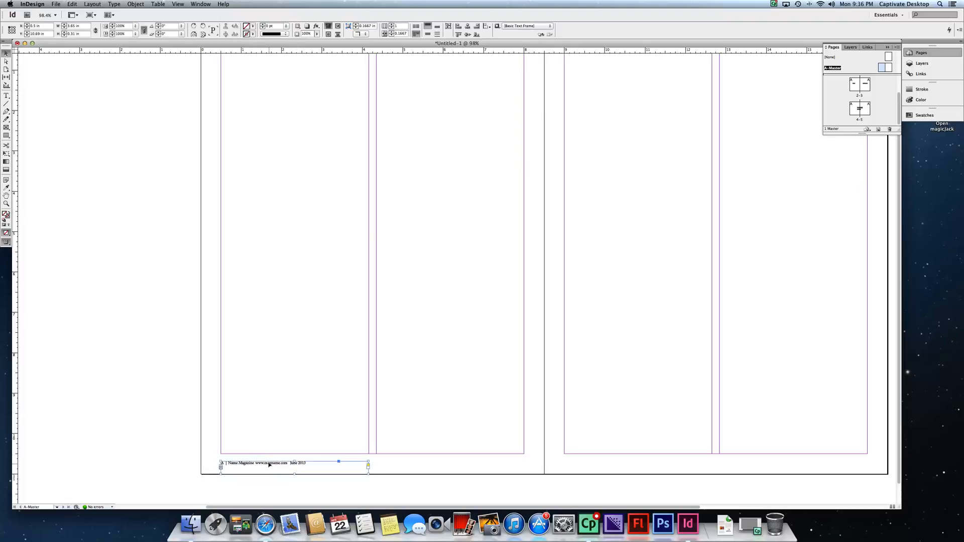
left_click_drag(270, 465, 769, 466)
scroll(746, 409, "right", 5)
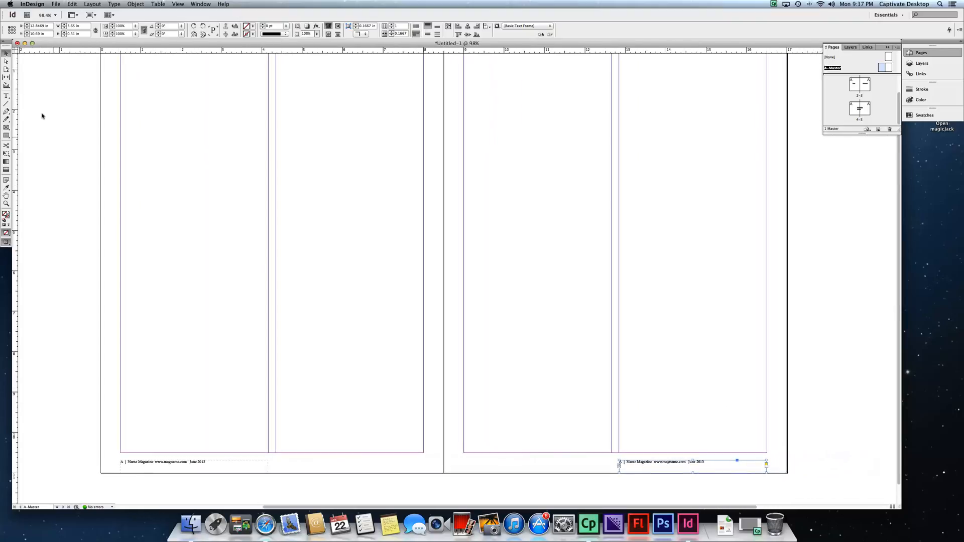
- Right-align all the text in the right master page footer
left_click(6, 96)
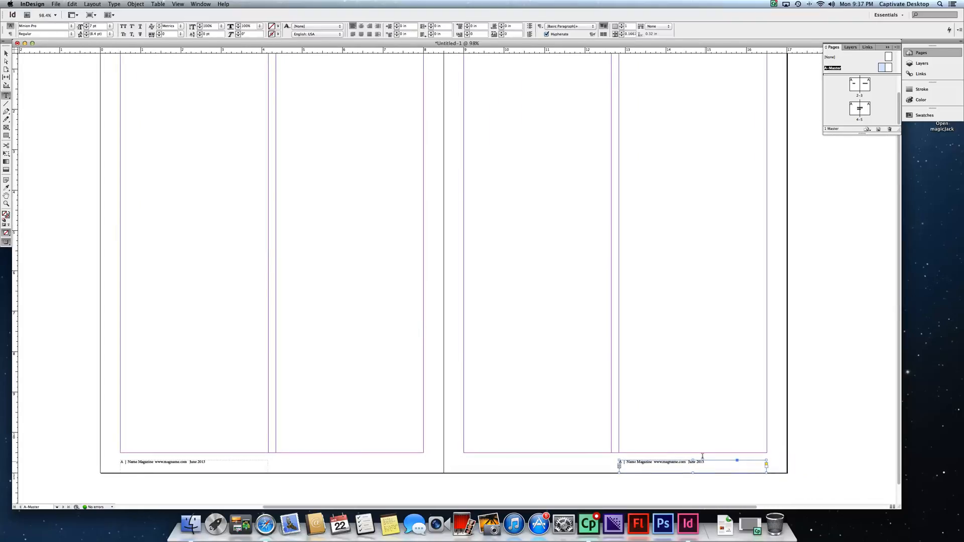
left_click_drag(703, 461, 597, 452)
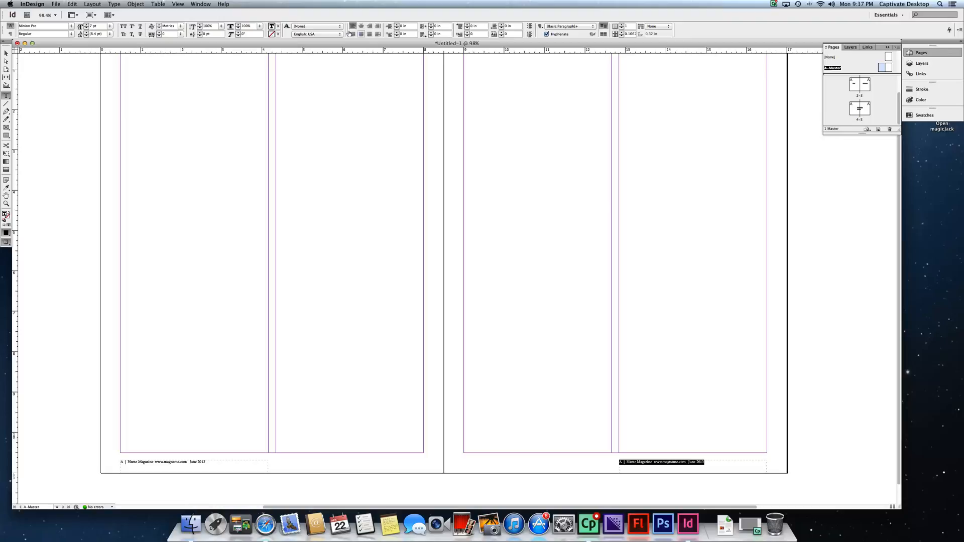
left_click(370, 26)
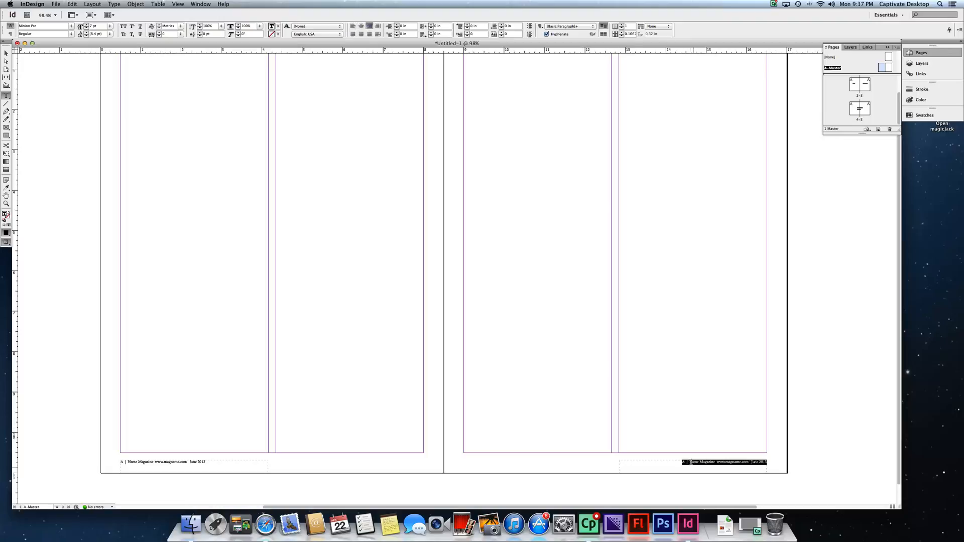
- Remove the leading page number and divider from the right footer and add a divider and Current Page Number marker after "June 2013"
left_click_drag(687, 458, 660, 457)
key("BackSpace")
left_click(764, 459)
key("Right")
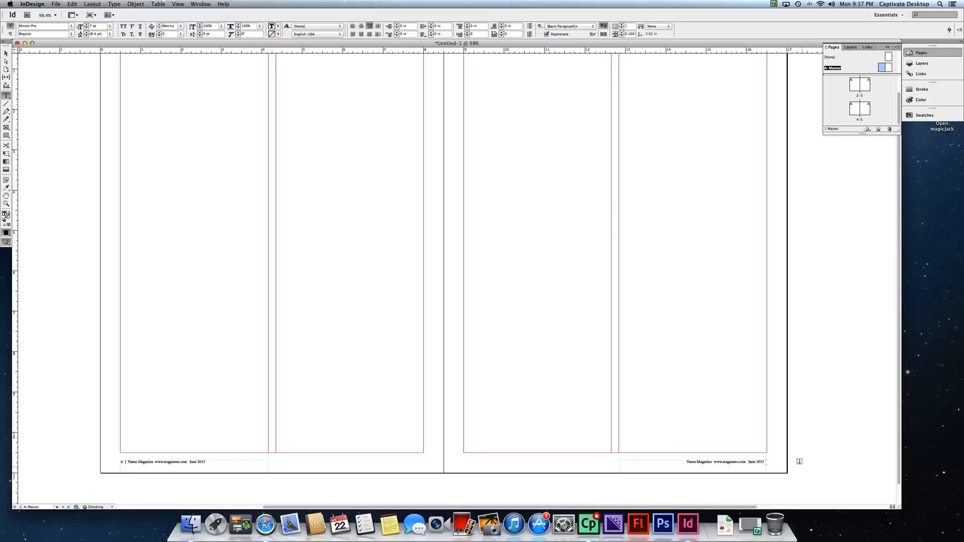
right_click(765, 463)
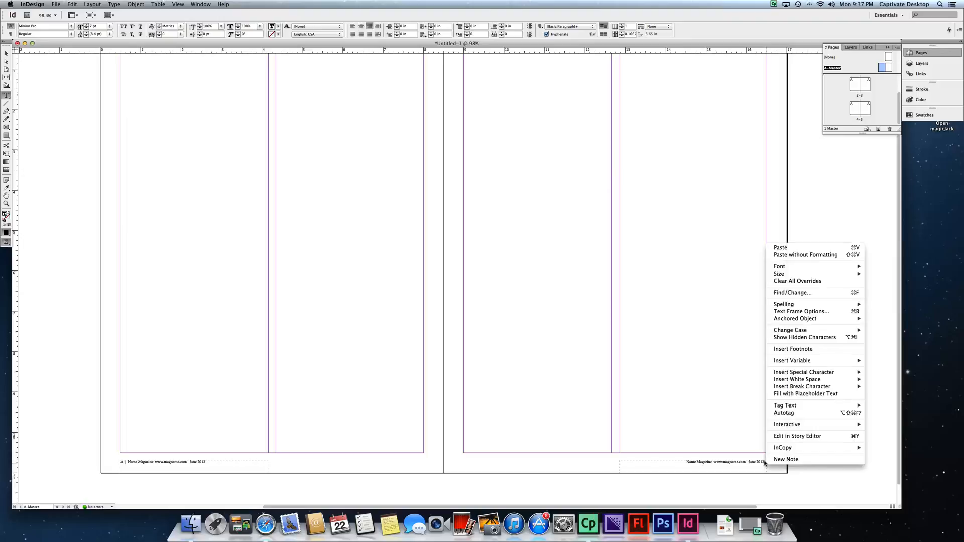
mouse_move(849, 373)
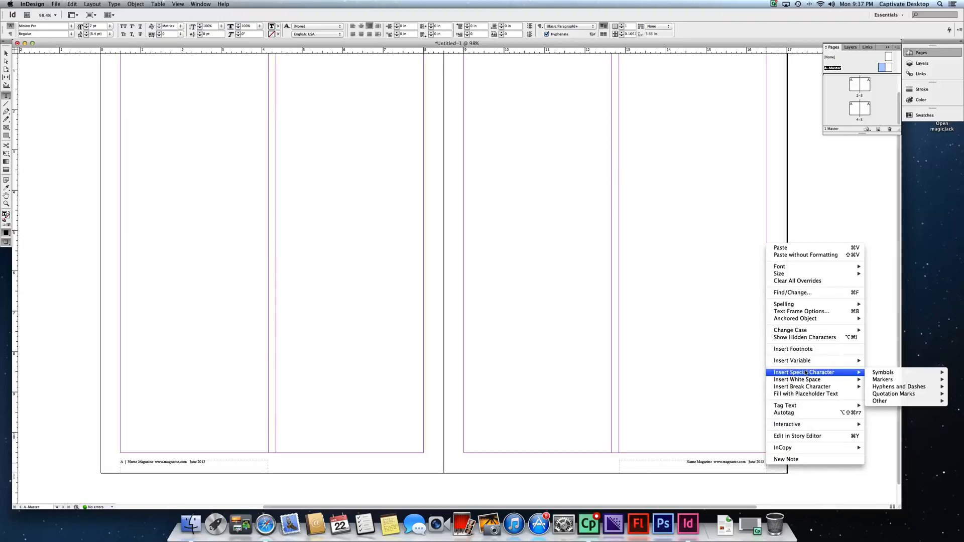
mouse_move(880, 381)
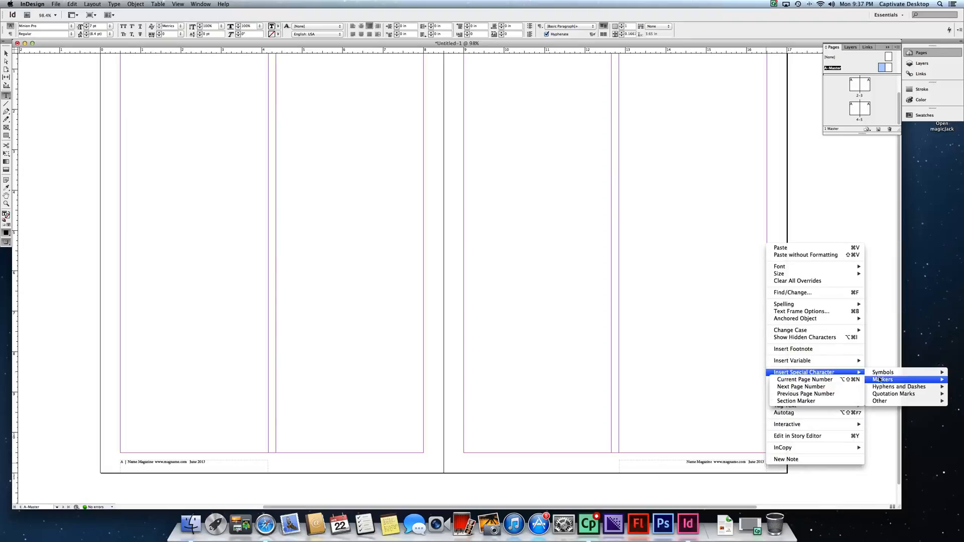
left_click(805, 381)
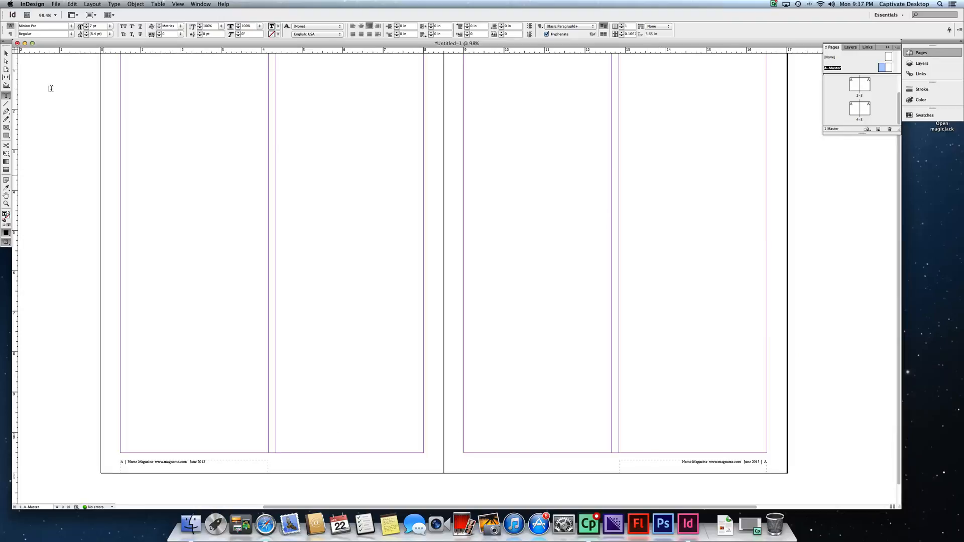
- Deselect the footer text, open the page 2–3 spread and examine the footers and page numbers on both pages
left_click(6, 53)
left_click(292, 207)
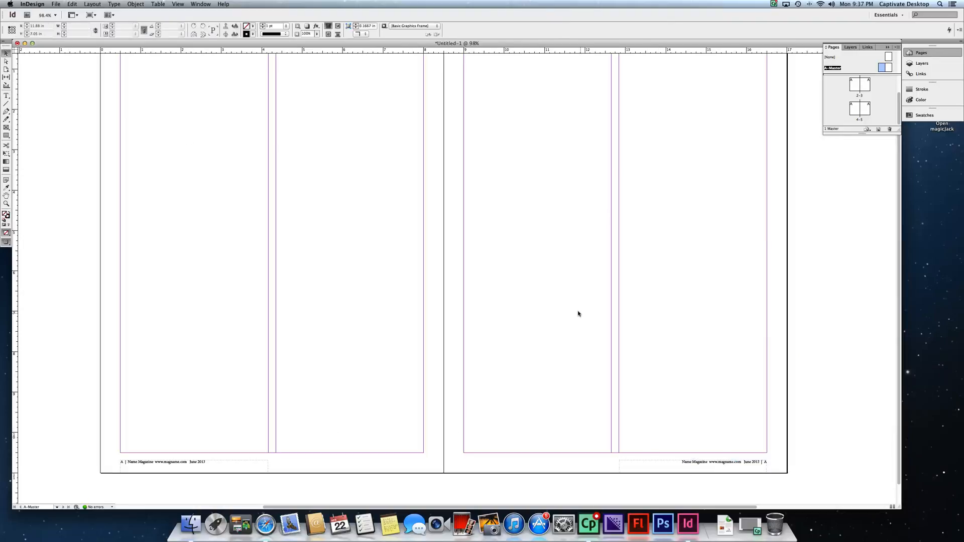
left_click_drag(555, 308, 532, 318)
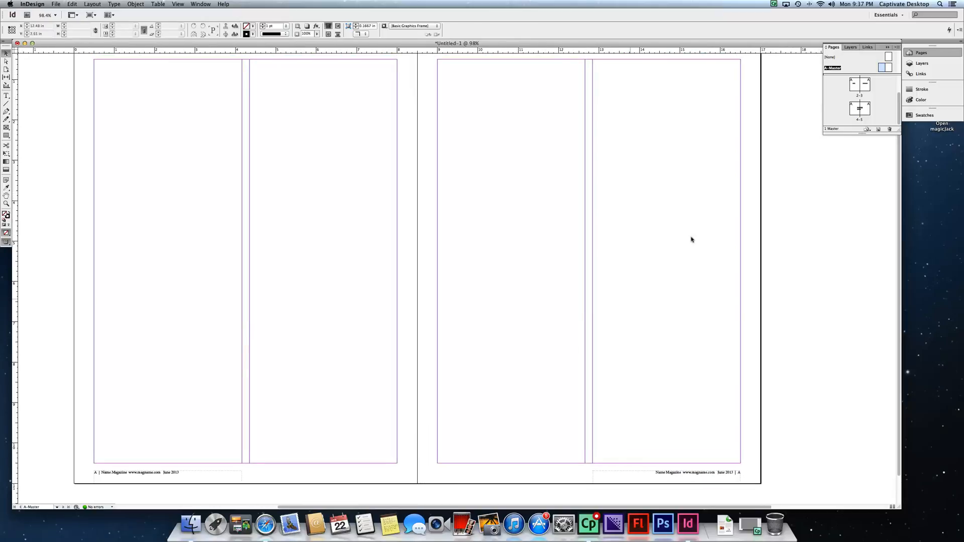
double_click(854, 86)
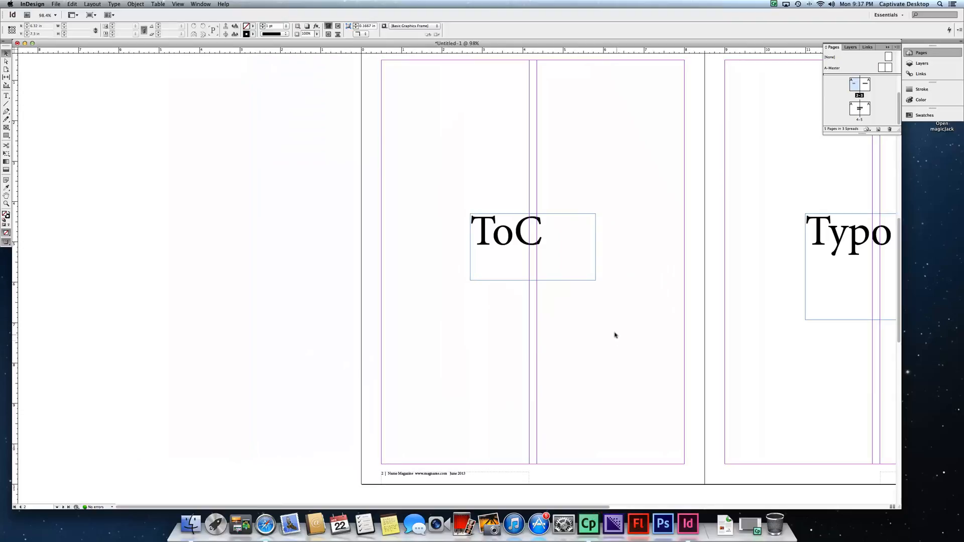
left_click_drag(435, 346, 346, 338)
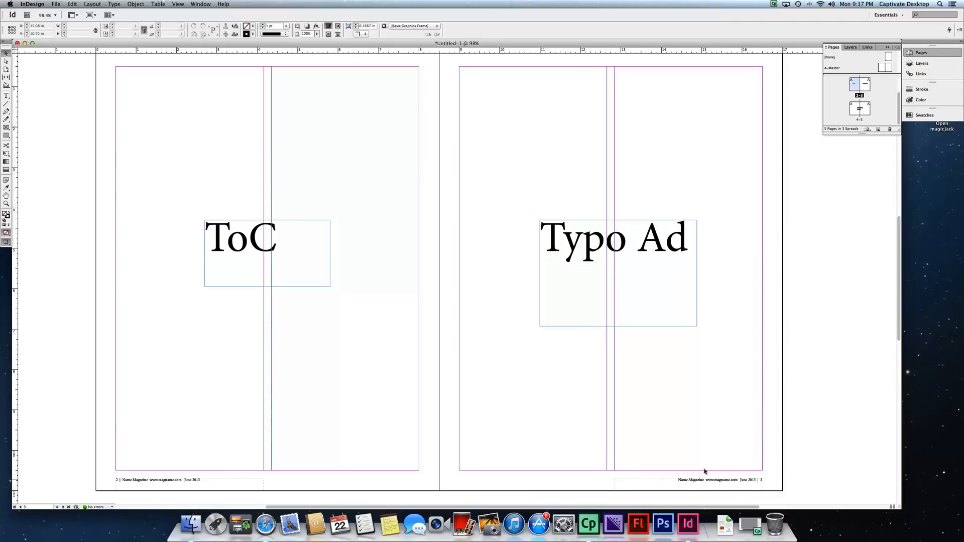
scroll(676, 185, "right", 3)
scroll(676, 185, "up", 1)
left_click_drag(661, 186, 655, 188)
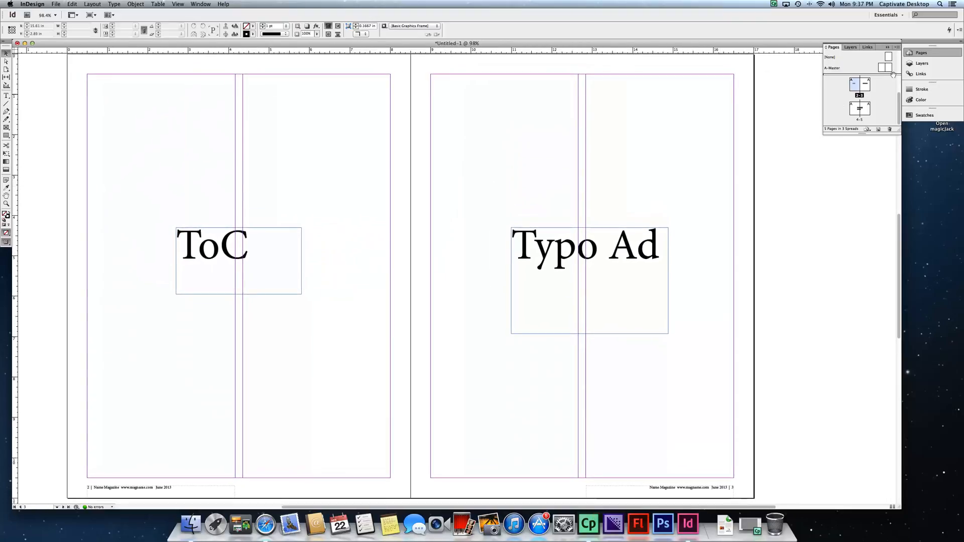
- Apply the [None] master to page 3 (Typo Ad) and page 1 (Cover) to remove their footers
left_click_drag(889, 57, 864, 80)
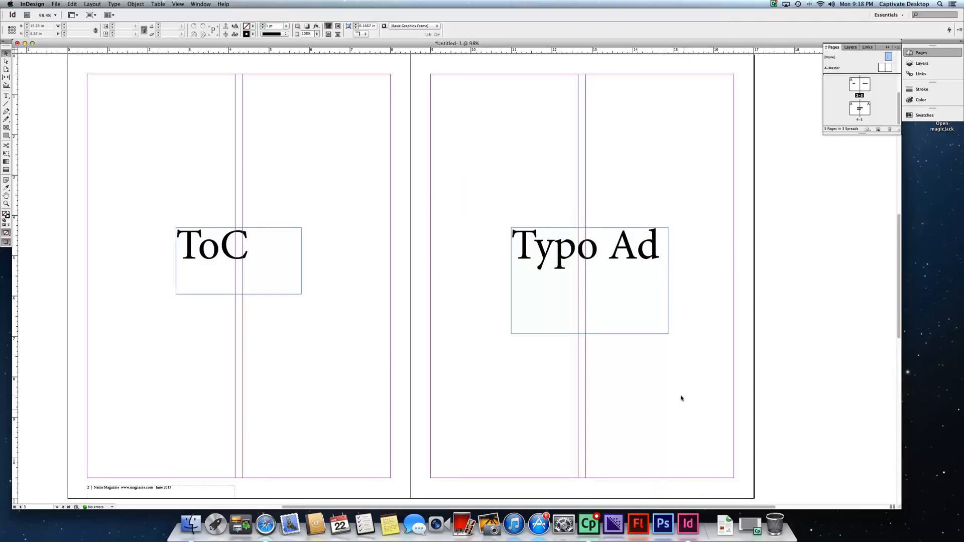
scroll(654, 134, "up", 15)
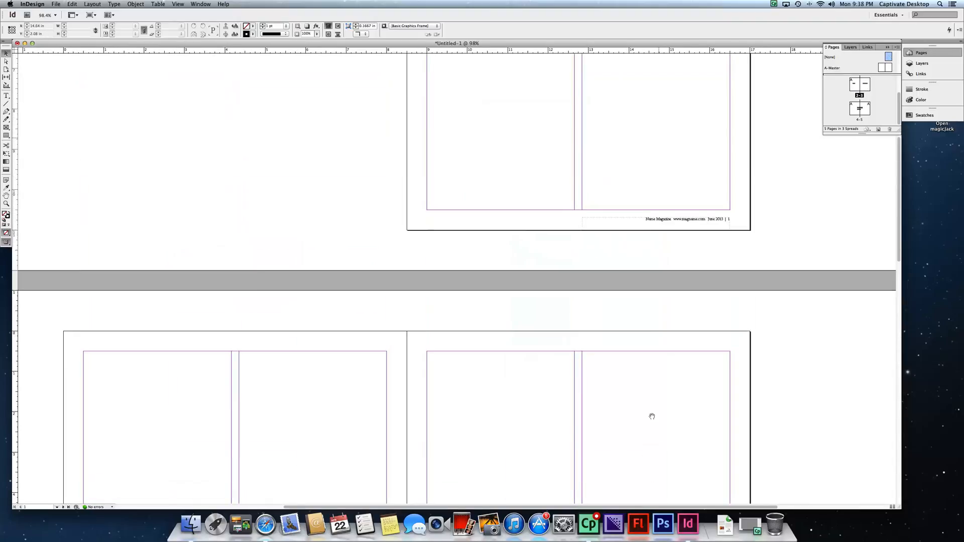
left_click_drag(633, 439, 634, 437)
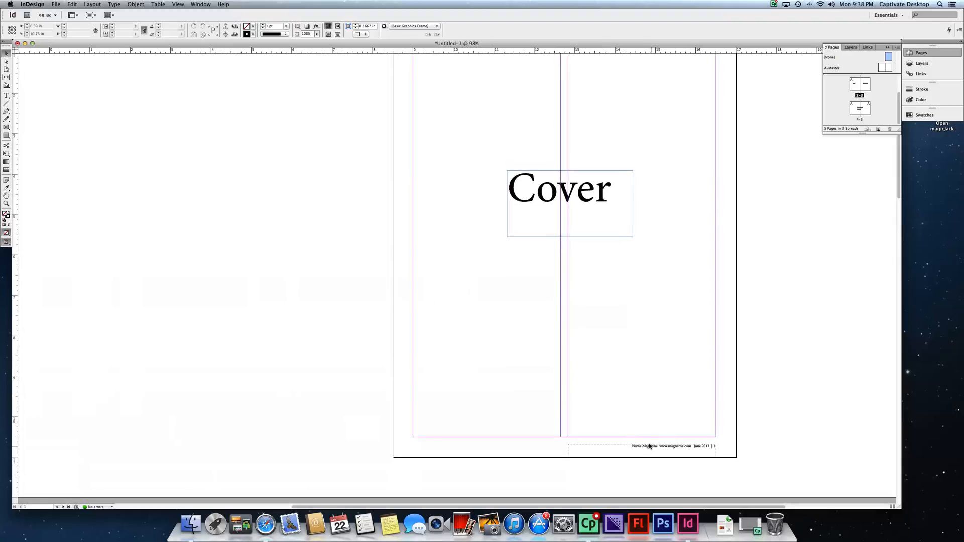
left_click_drag(635, 303, 624, 340)
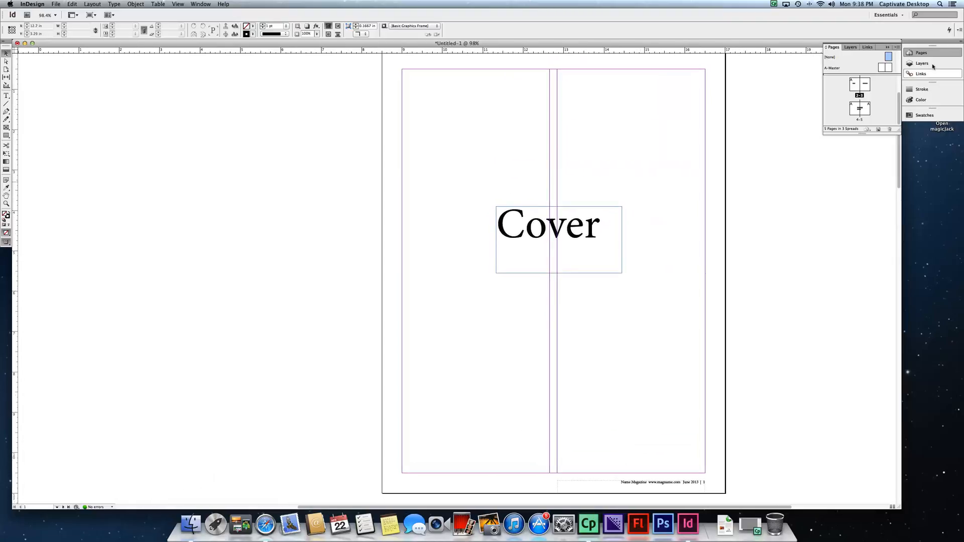
mouse_move(889, 56)
left_mouse_down()
mouse_move(878, 92)
mouse_move(864, 85)
left_mouse_up()
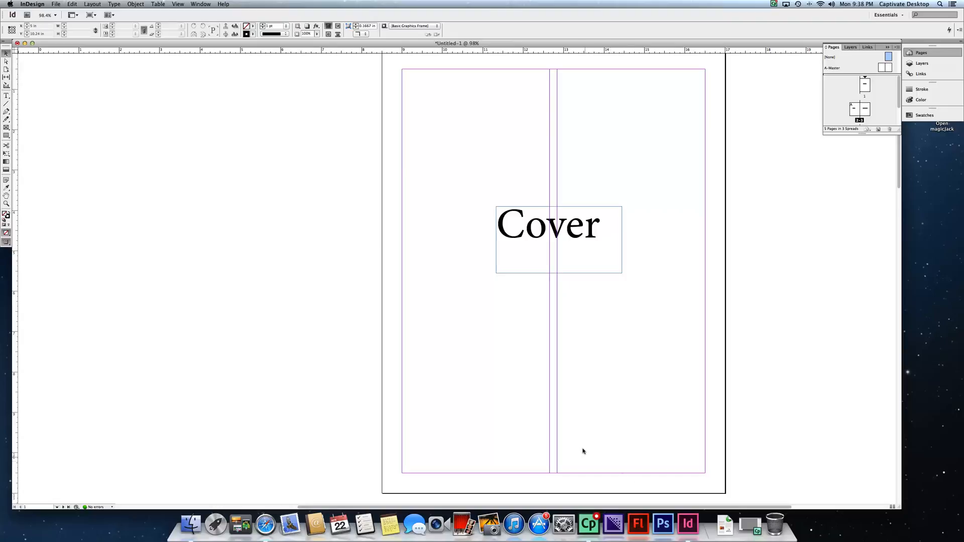
scroll(583, 451, "down", 15)
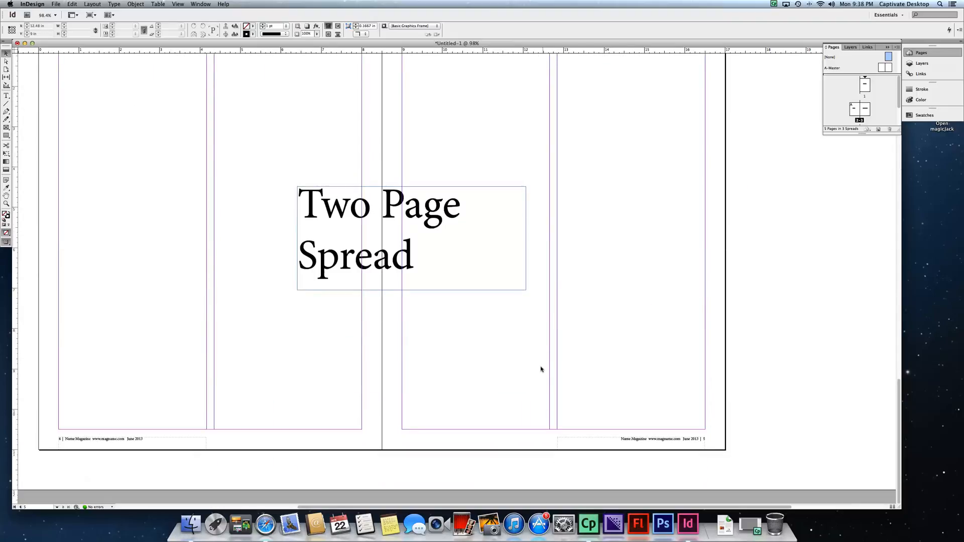
scroll(541, 369, "up", 15)
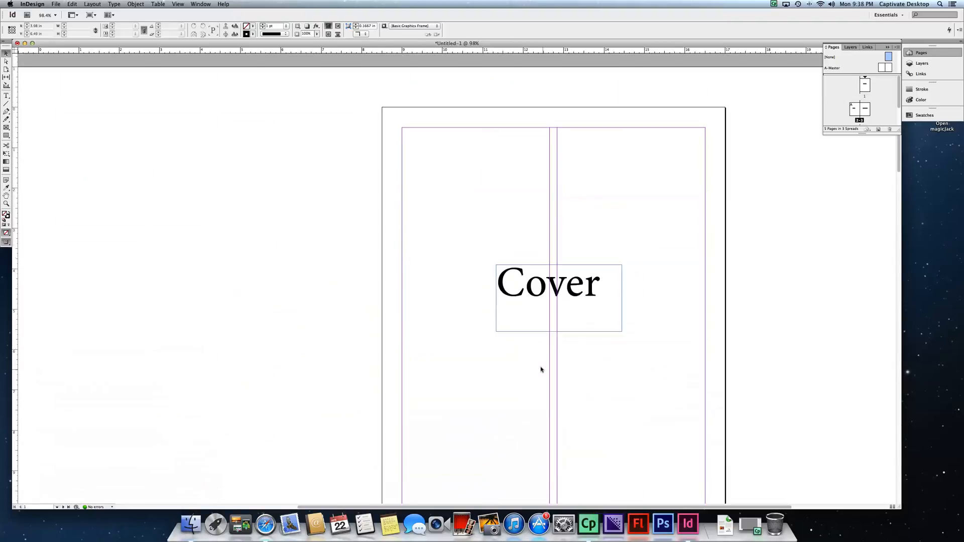
scroll(541, 369, "down", 15)
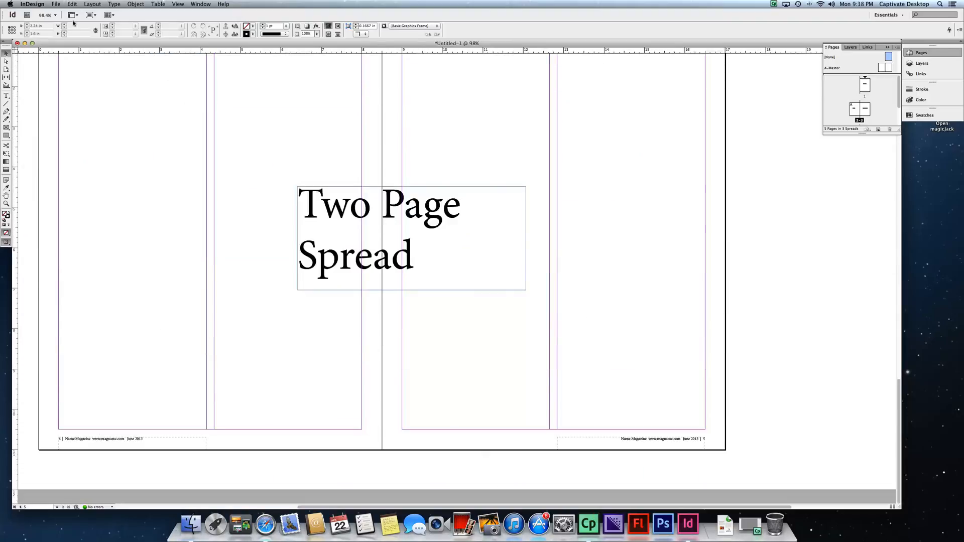
- Save the document as an InDesign CS6 document in Documents, naming it with "4-", the person's full name and "-Mag-Project"
left_click(56, 4)
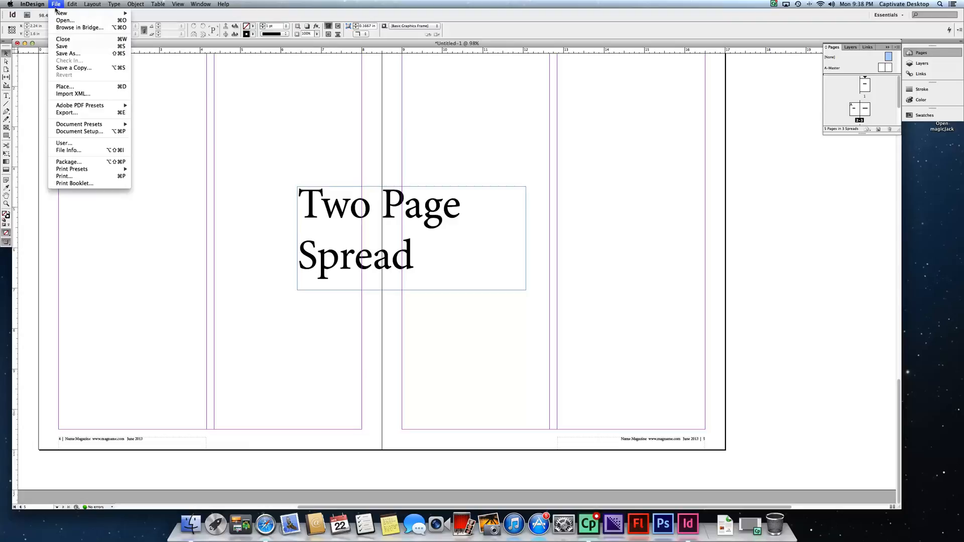
left_click(76, 54)
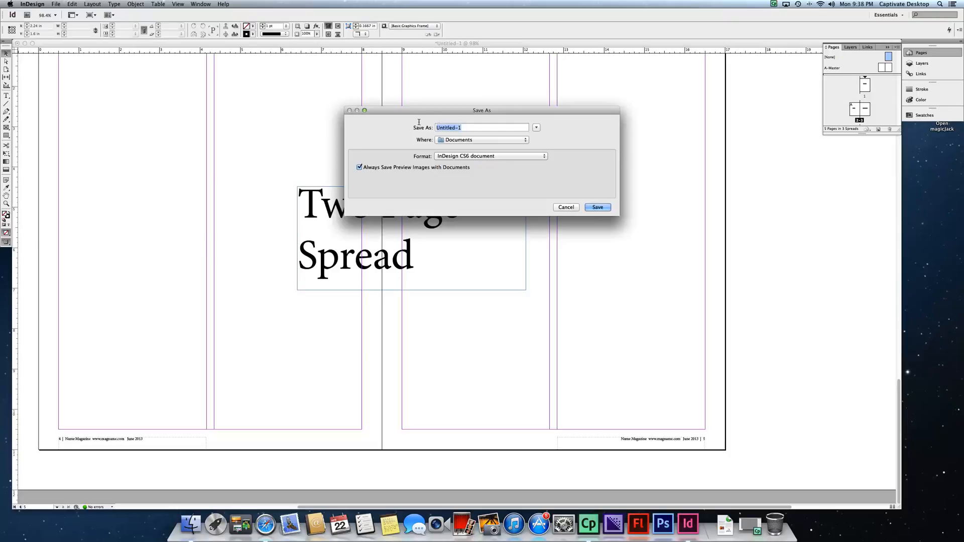
type("4-")
type("Glenn_")
type("Christo")
type("pe")
type("er")
type("-Mag")
type("-Project")
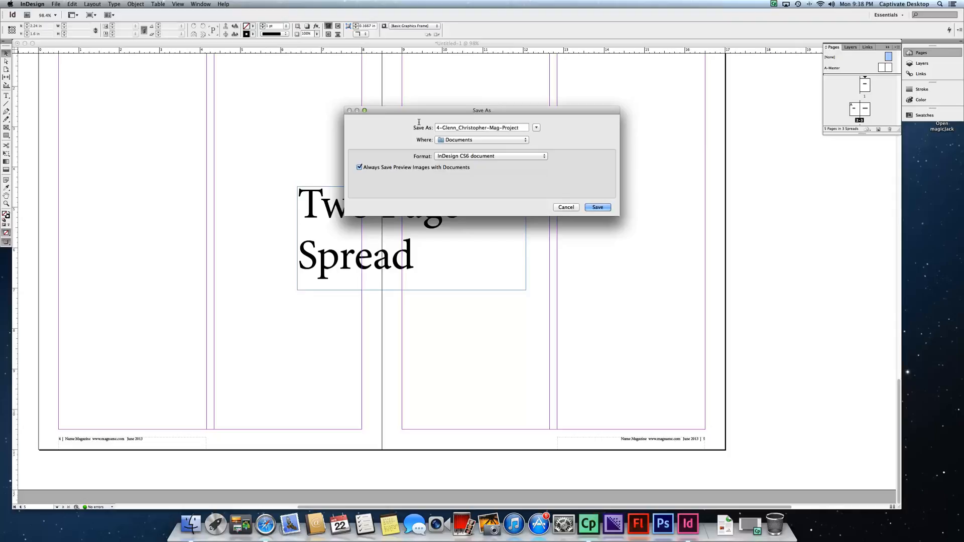